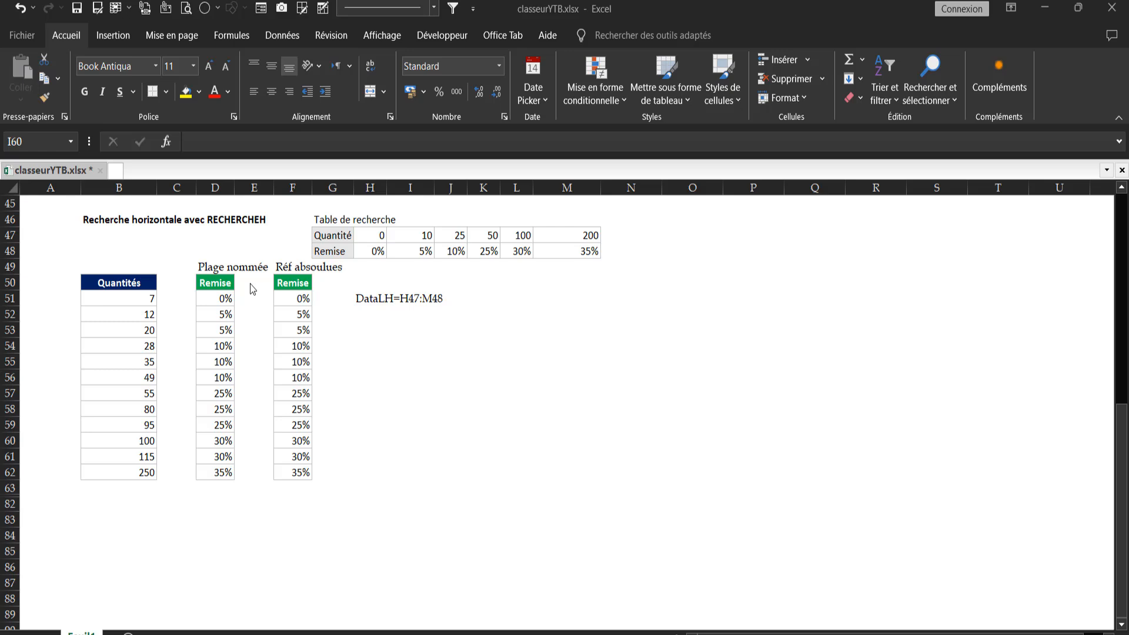
# Examine the DataLH range note in H51 and the two Remise columns, D51:D62 and F51:F62
pyautogui.click(363, 311)
pyautogui.moveTo(359, 296); pyautogui.dragTo(444, 297)
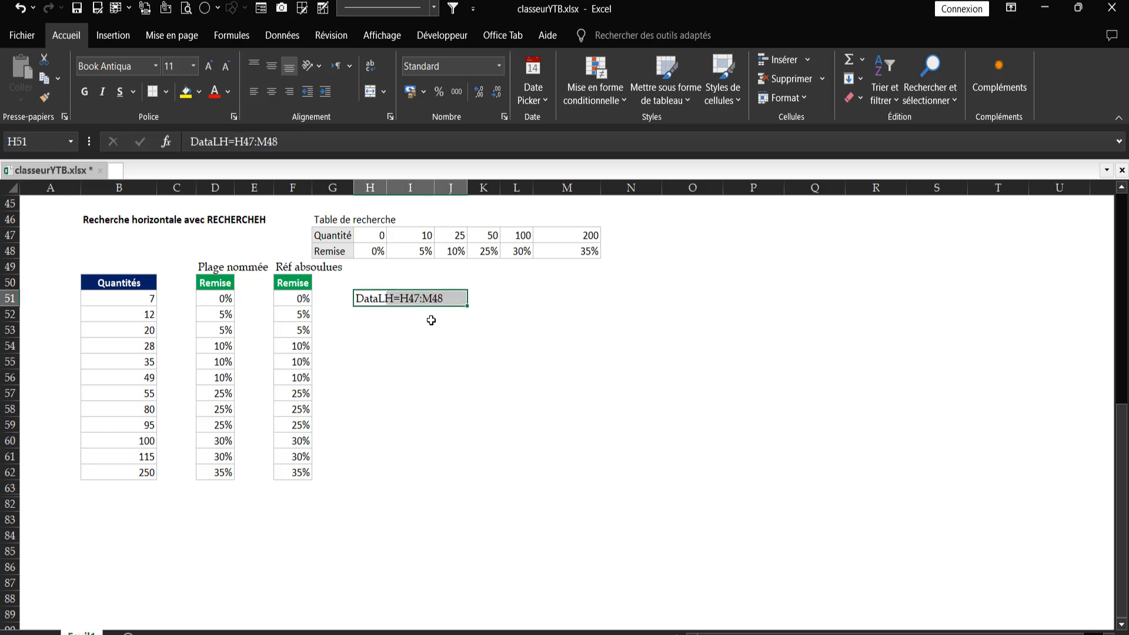
pyautogui.click(393, 317)
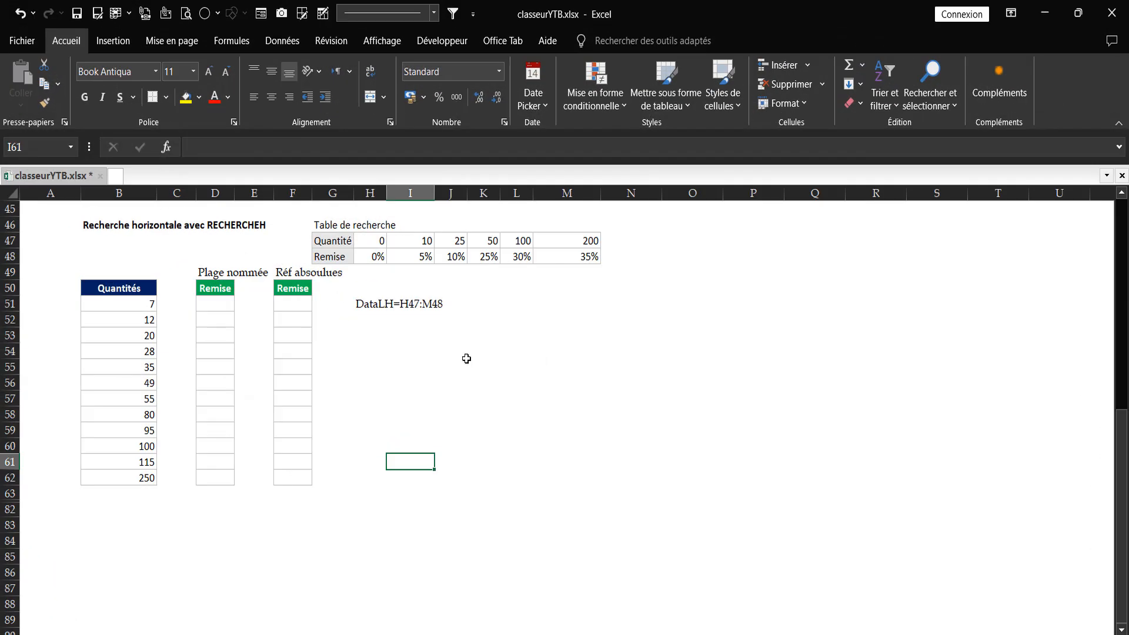
pyautogui.moveTo(211, 305); pyautogui.dragTo(210, 479)
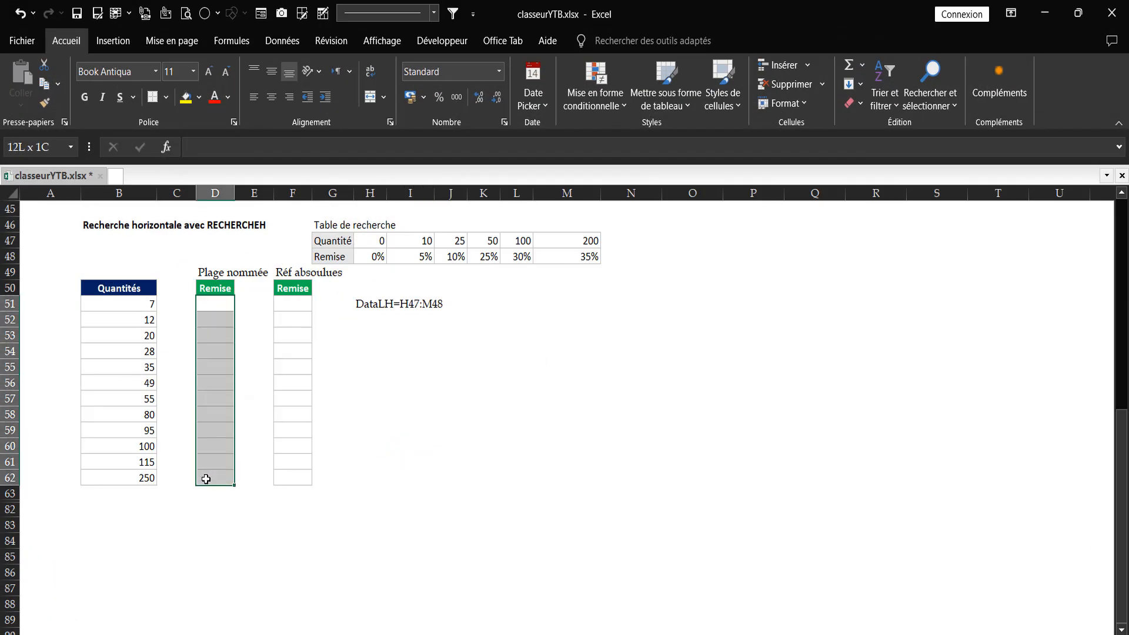
pyautogui.moveTo(284, 304); pyautogui.dragTo(285, 482)
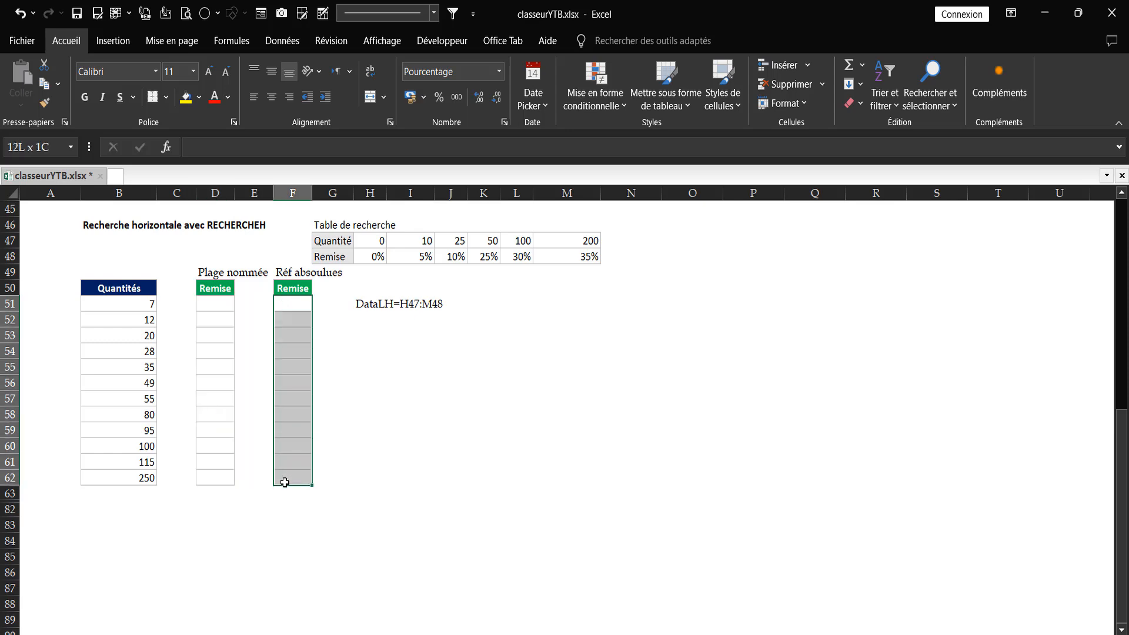
pyautogui.click(216, 302)
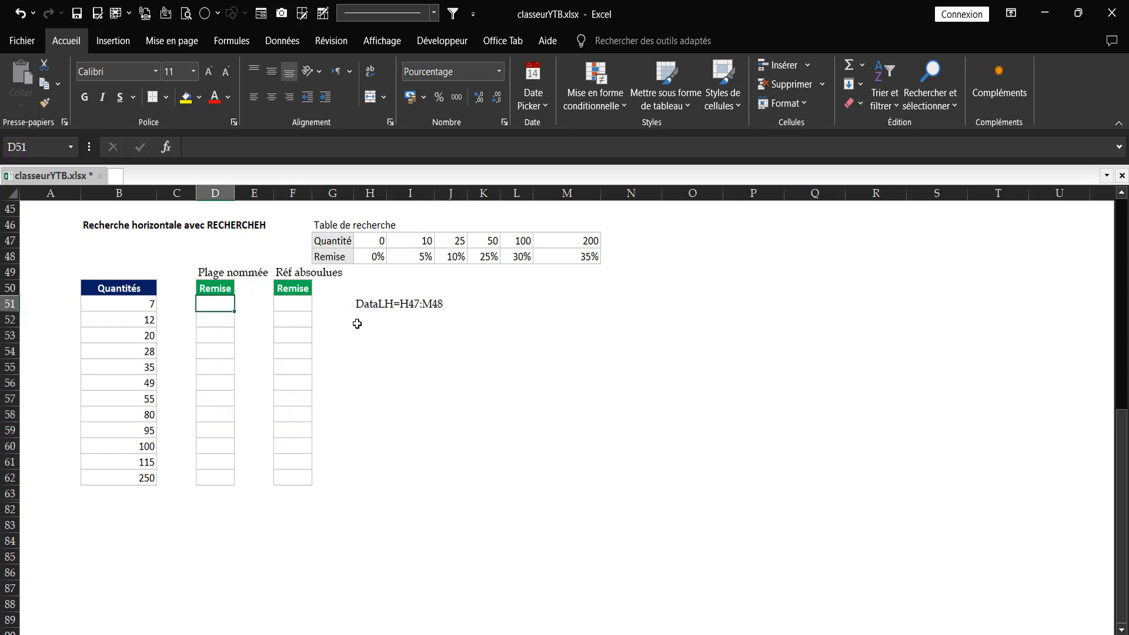
# Check which lookup table cells the name DataLH covers by selecting that named range
pyautogui.click(384, 303)
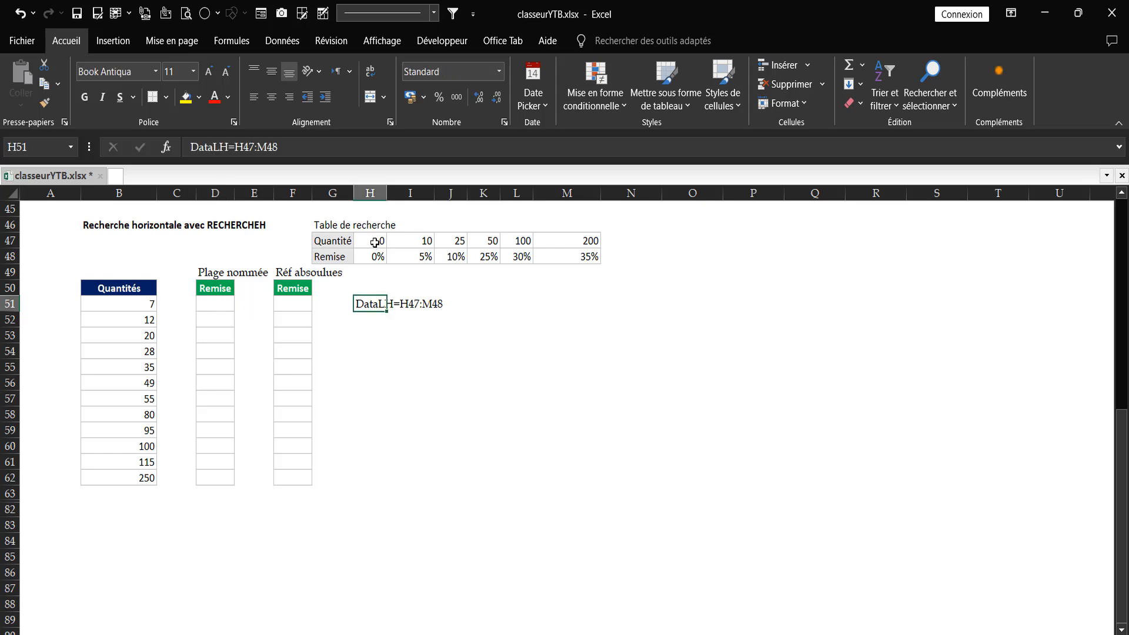
pyautogui.moveTo(374, 242); pyautogui.dragTo(537, 259)
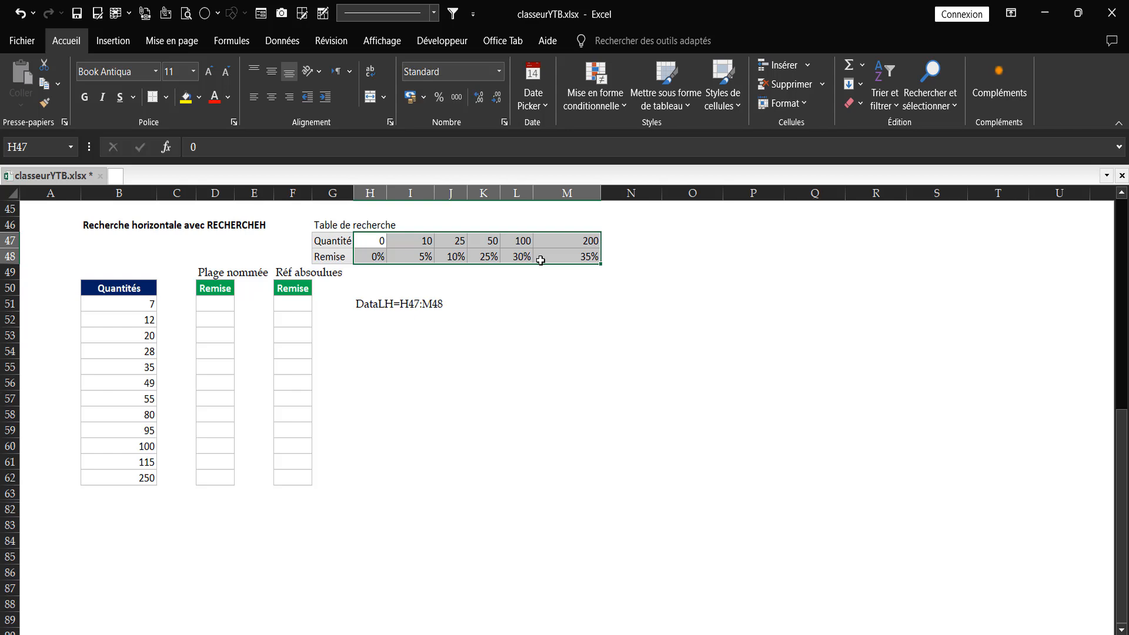
pyautogui.click(71, 147)
pyautogui.press('Escape')
pyautogui.click(410, 365)
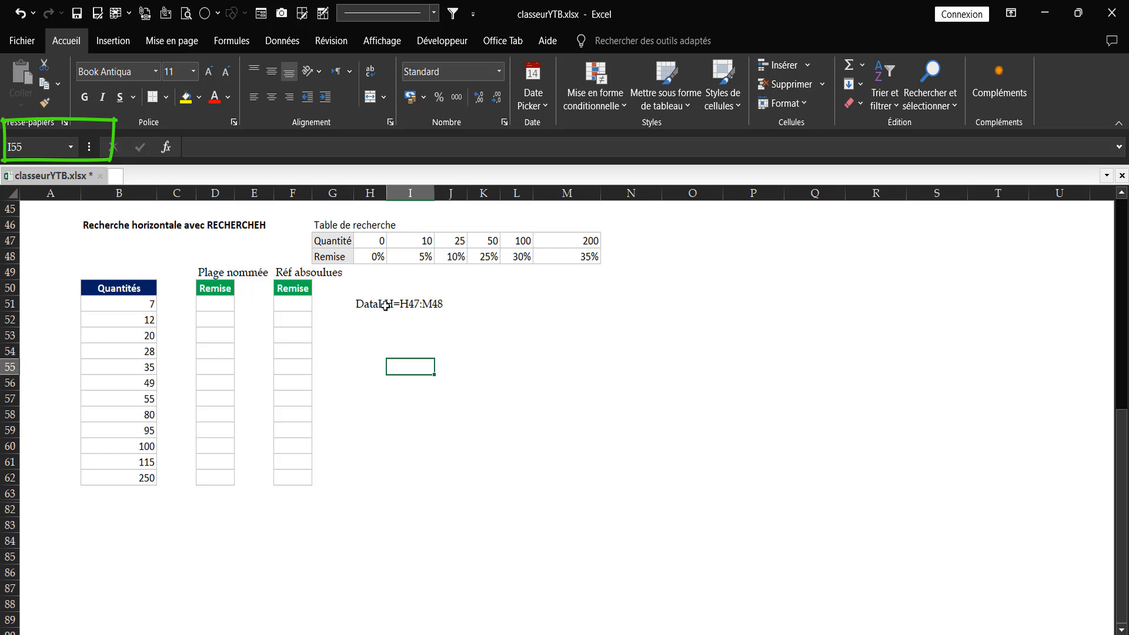
pyautogui.click(70, 148)
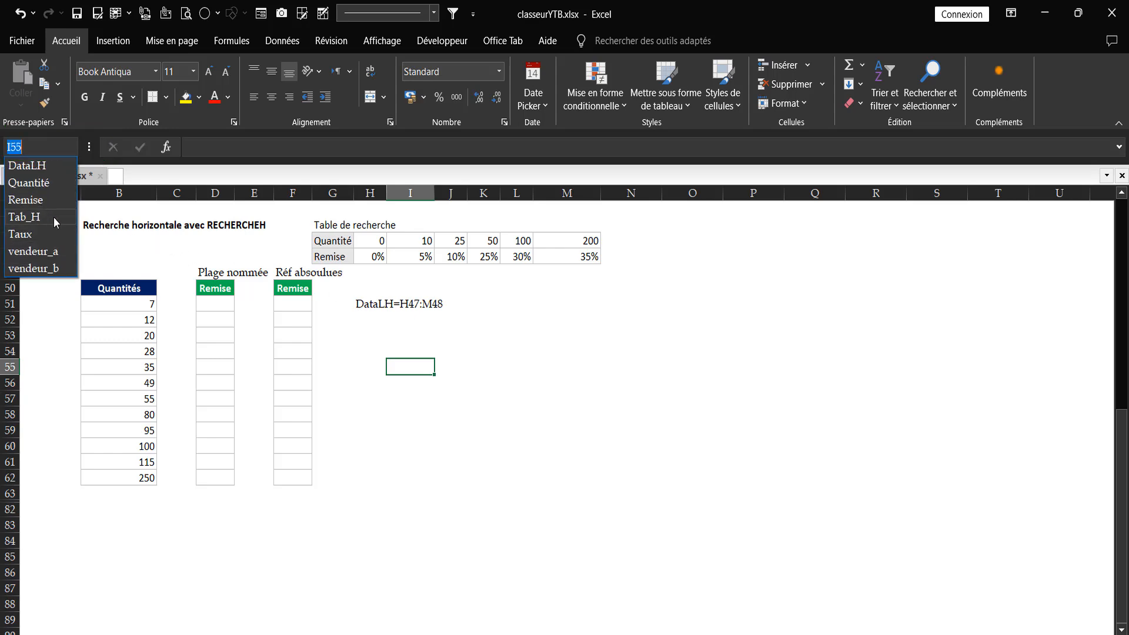
pyautogui.click(26, 165)
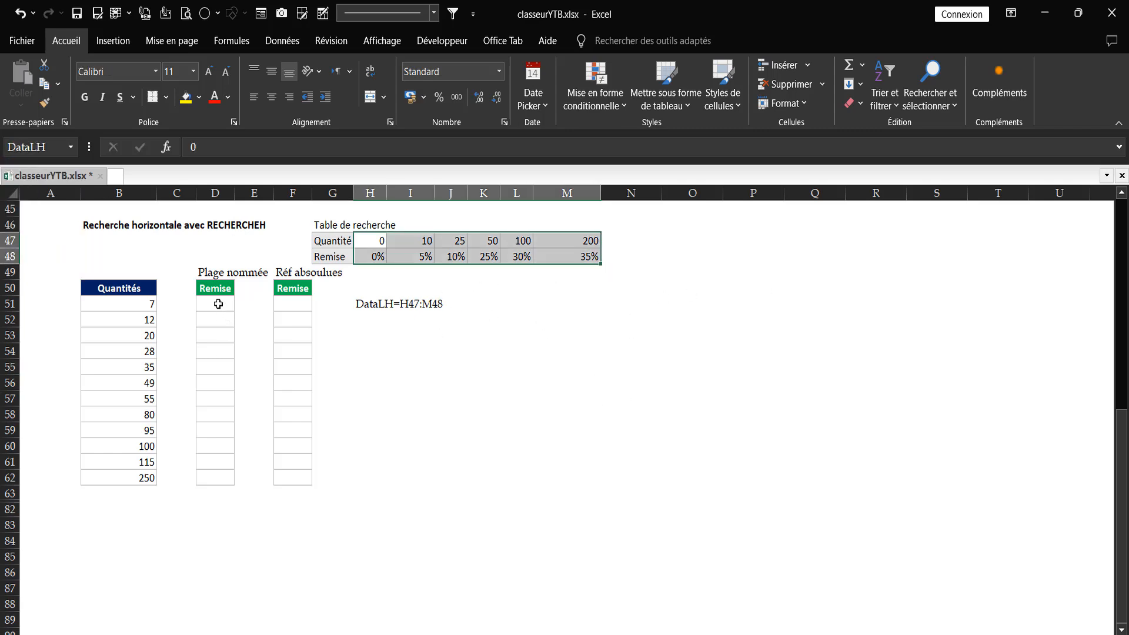
pyautogui.moveTo(220, 303); pyautogui.dragTo(219, 477)
pyautogui.moveTo(306, 309); pyautogui.dragTo(309, 478)
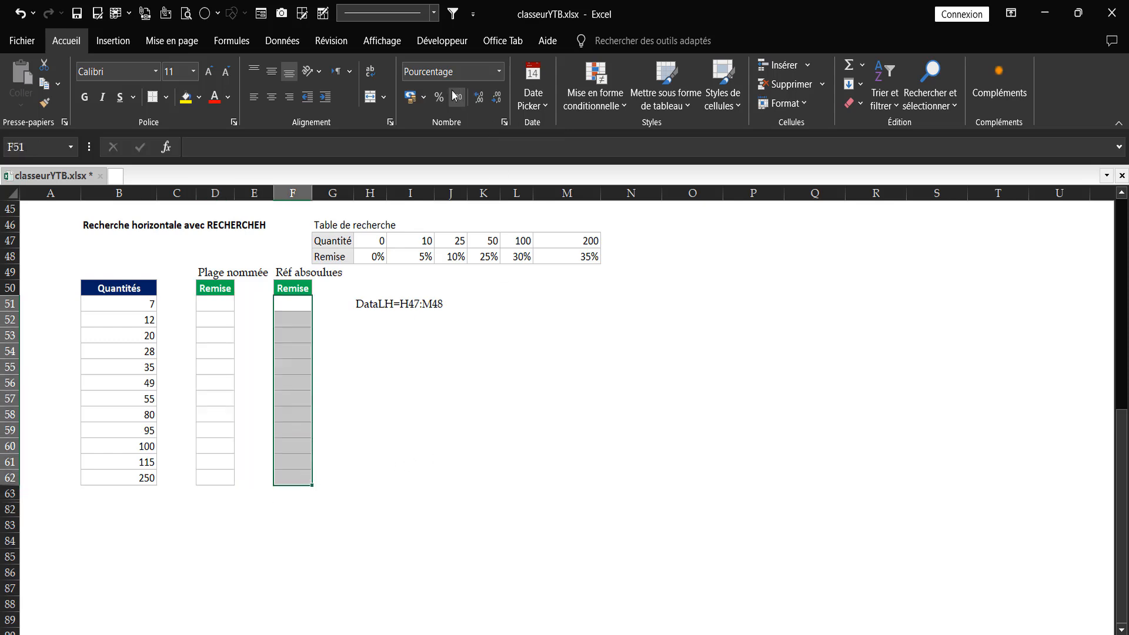
pyautogui.click(444, 396)
# Start a RECHERCHEH formula in D51 with B51 as the lookup value
pyautogui.click(212, 305)
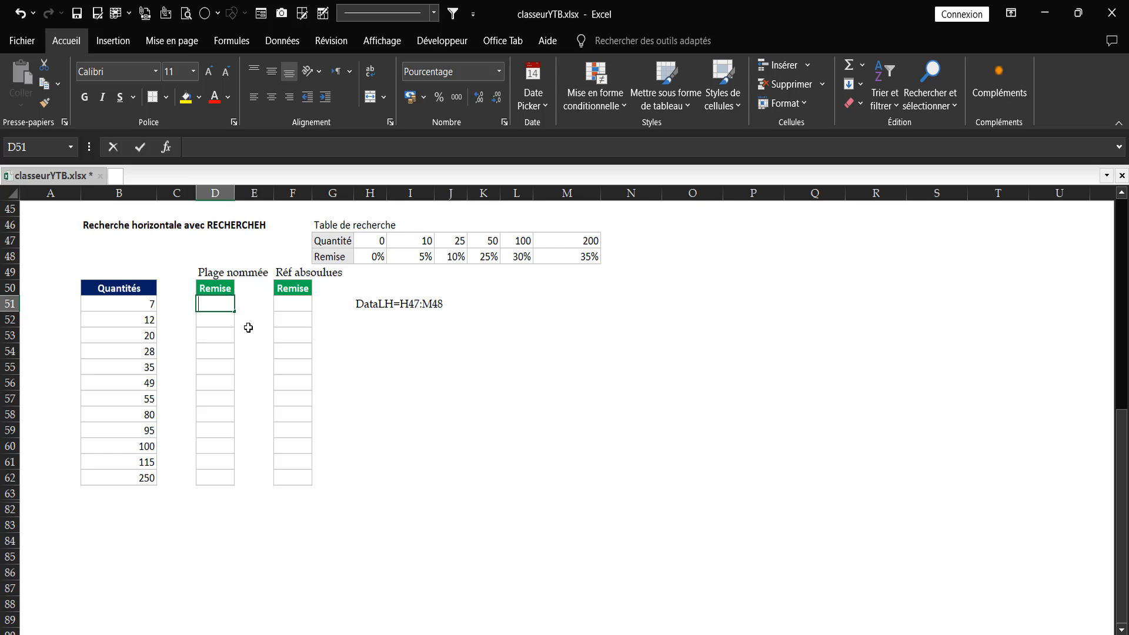
pyautogui.write('=rech')
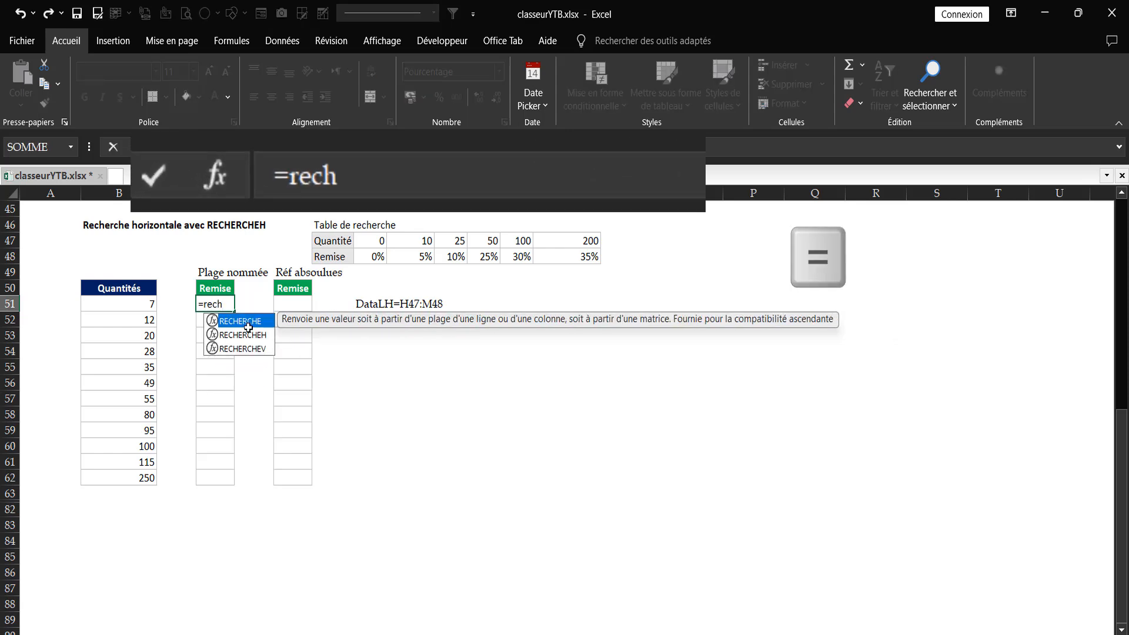
pyautogui.press('Down')
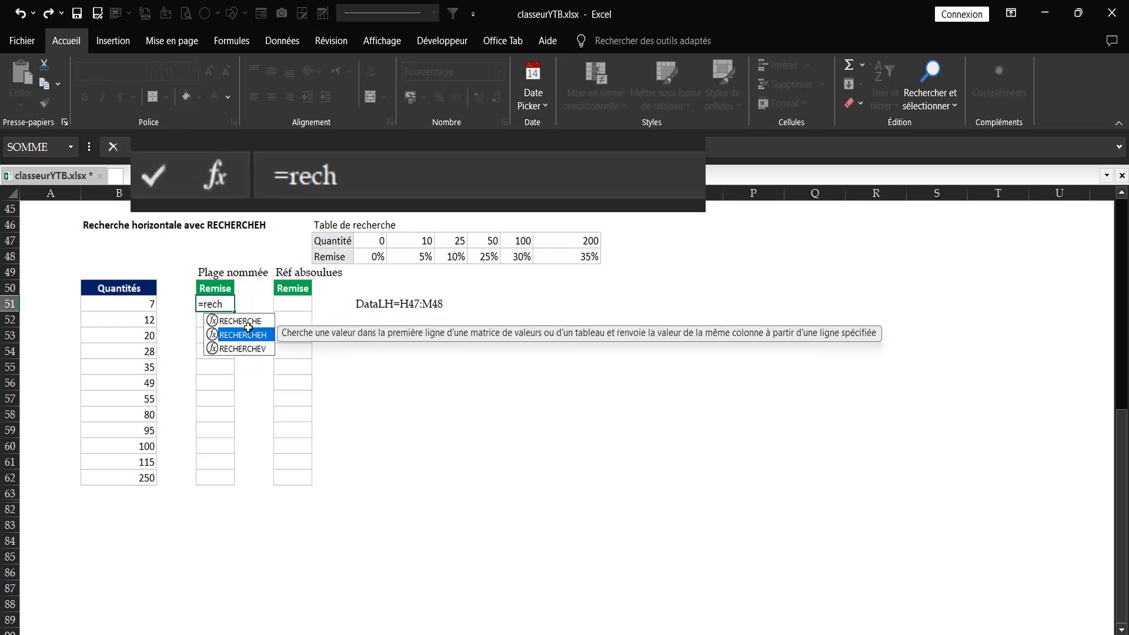
pyautogui.press('Tab')
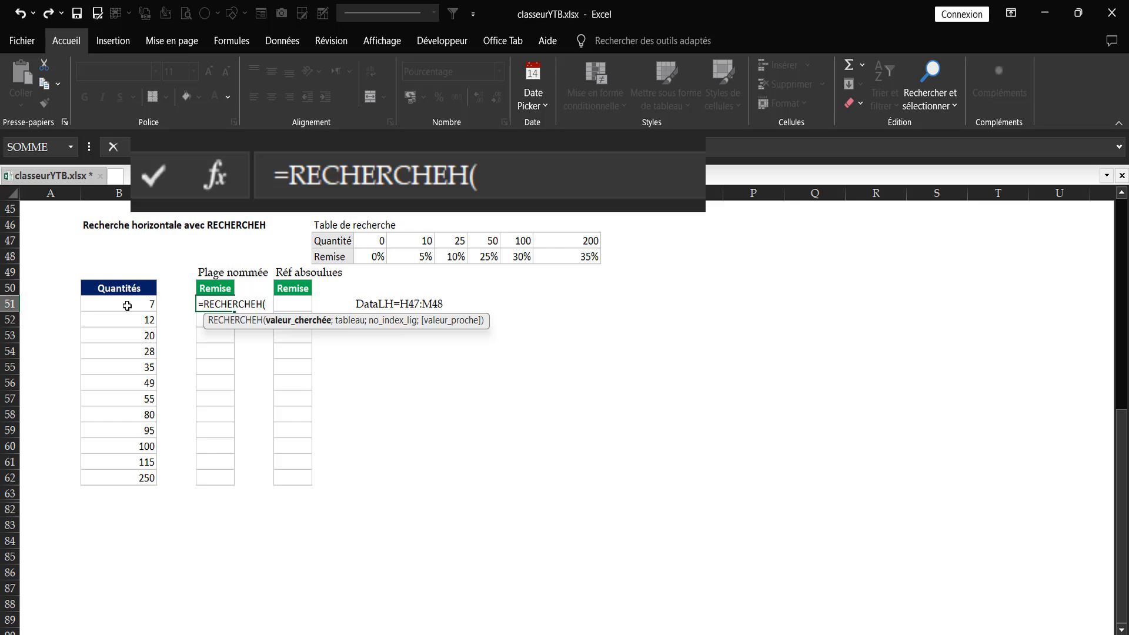
pyautogui.click(127, 305)
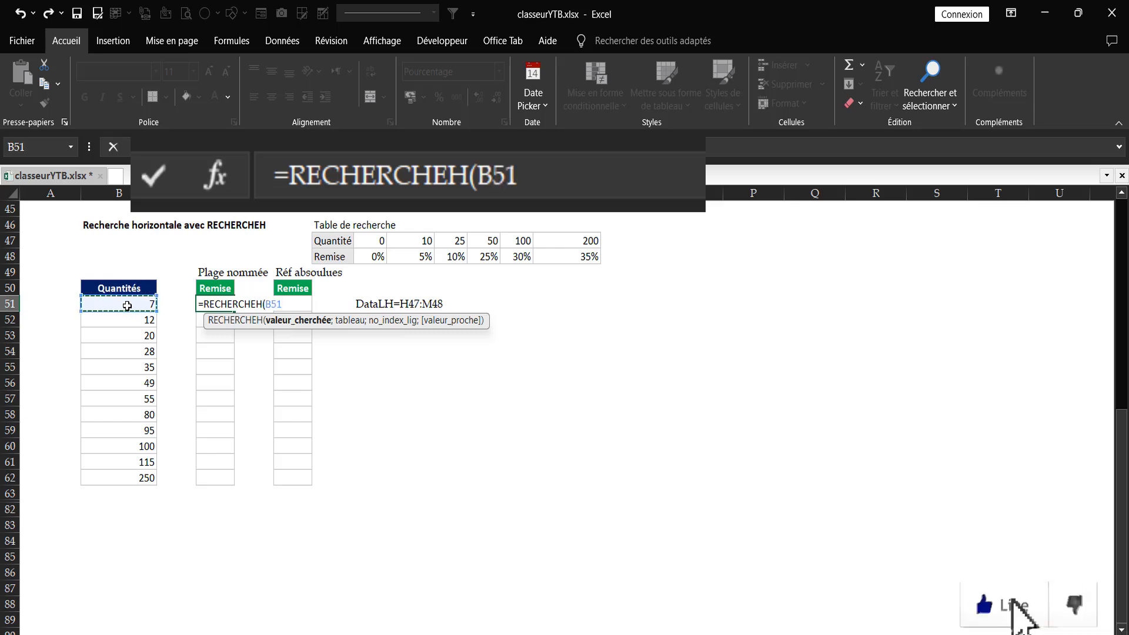
pyautogui.write(';')
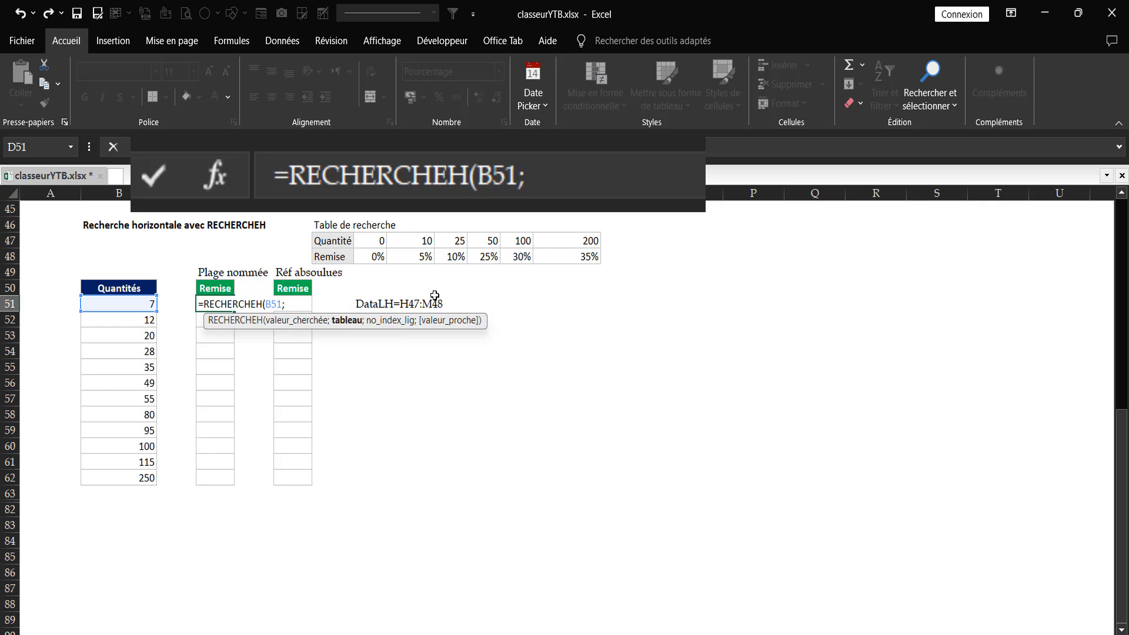
# Complete the D51 formula with the named range DataLH as table, row index 2 and valeur_proche 1
pyautogui.press('F3')
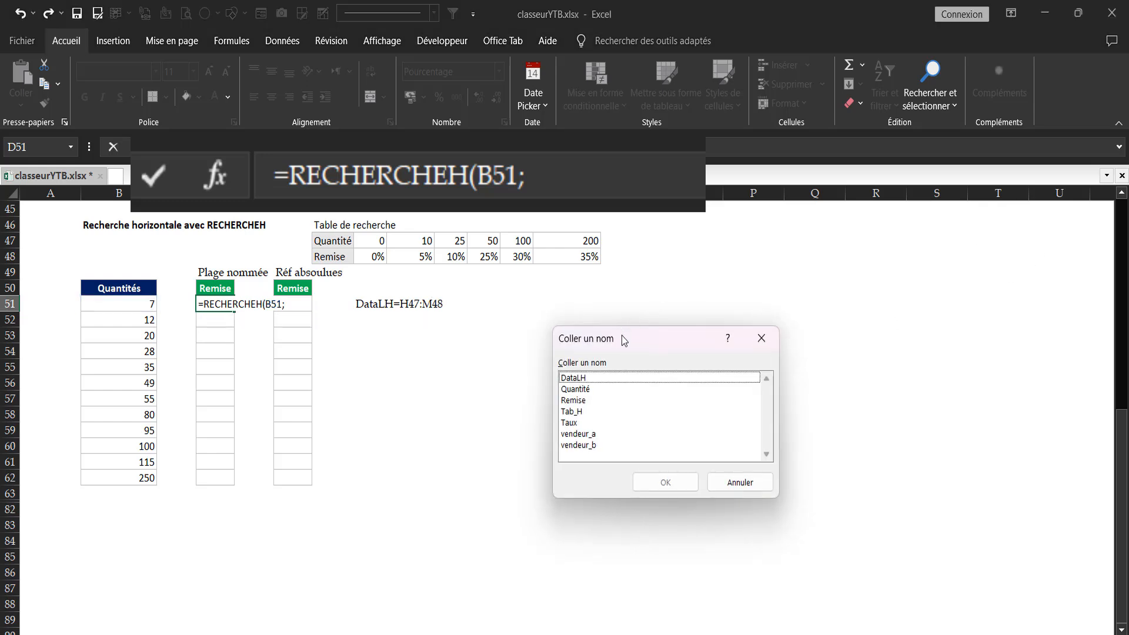
pyautogui.click(577, 379)
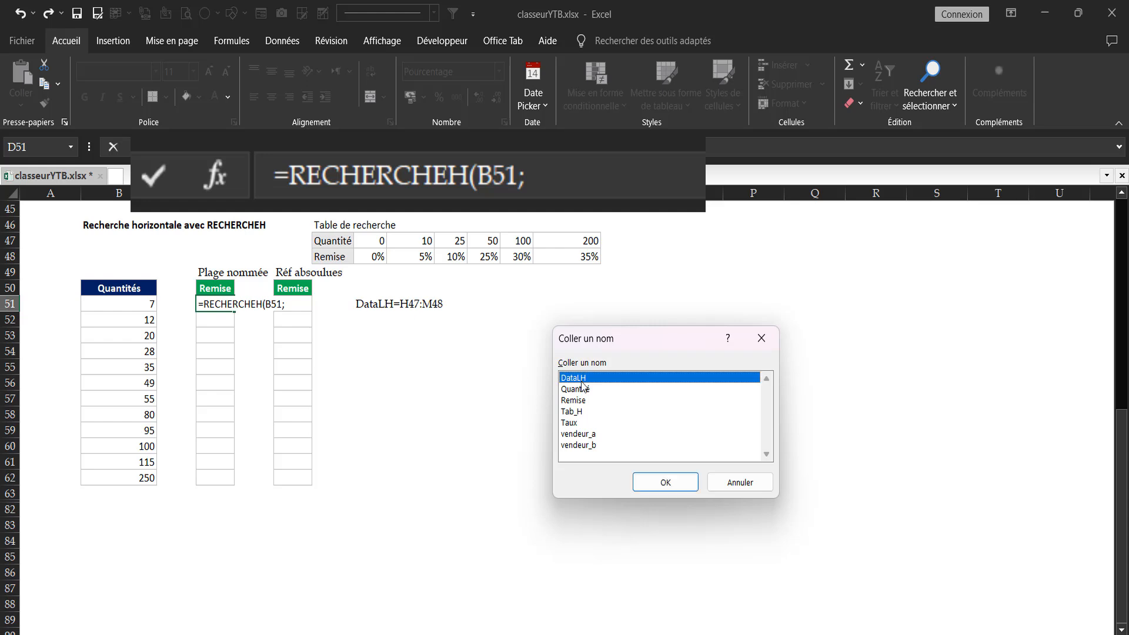
pyautogui.click(652, 486)
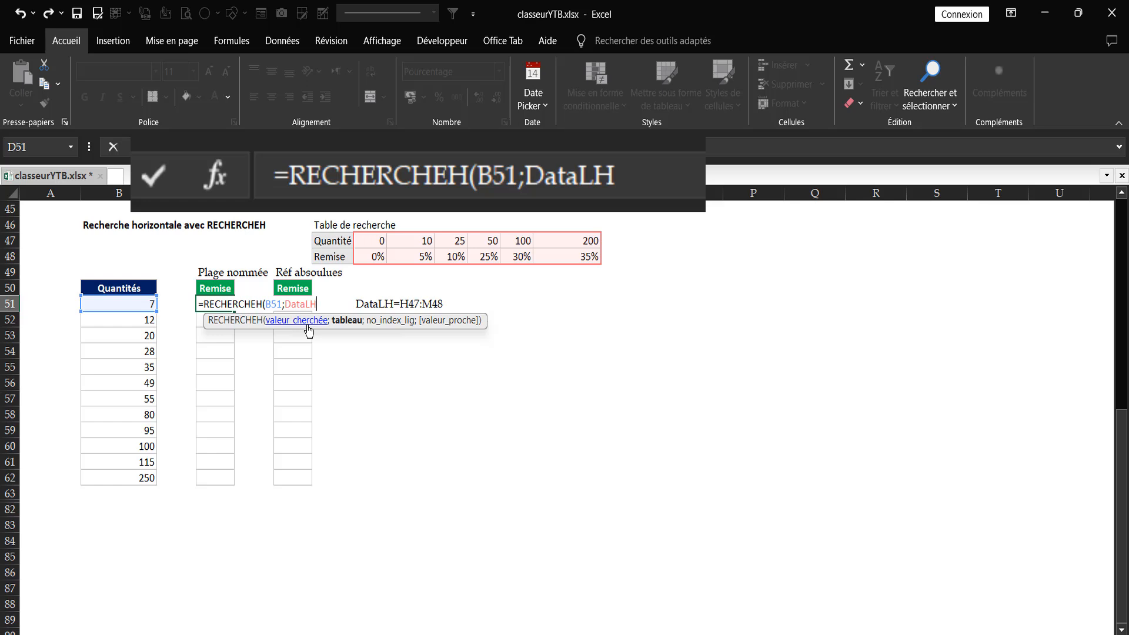
pyautogui.write(';')
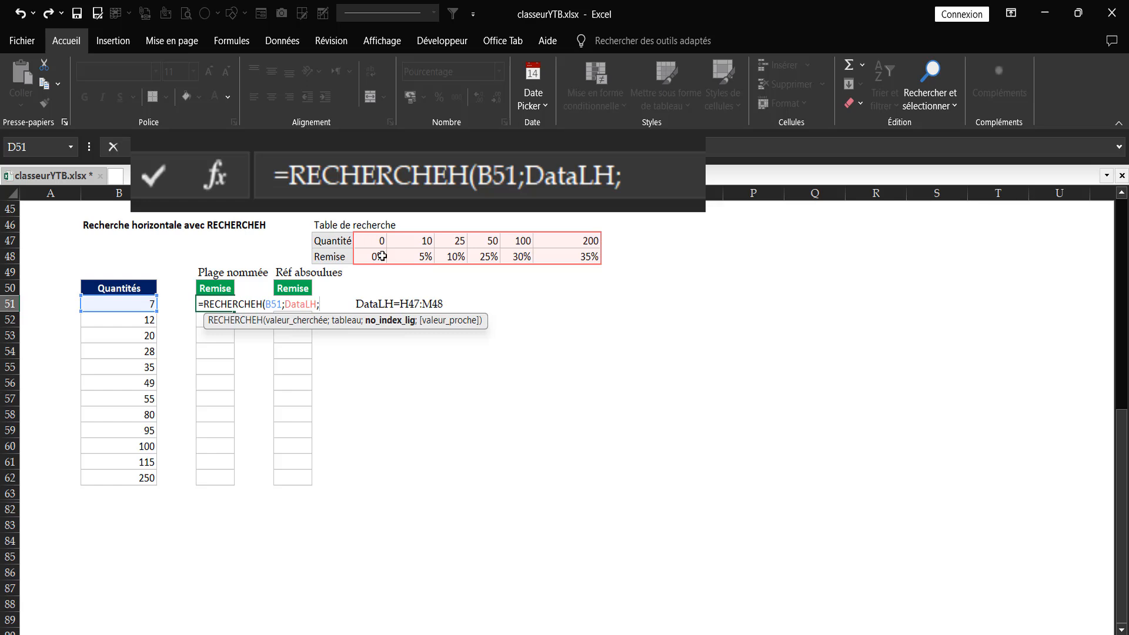
pyautogui.write('2;')
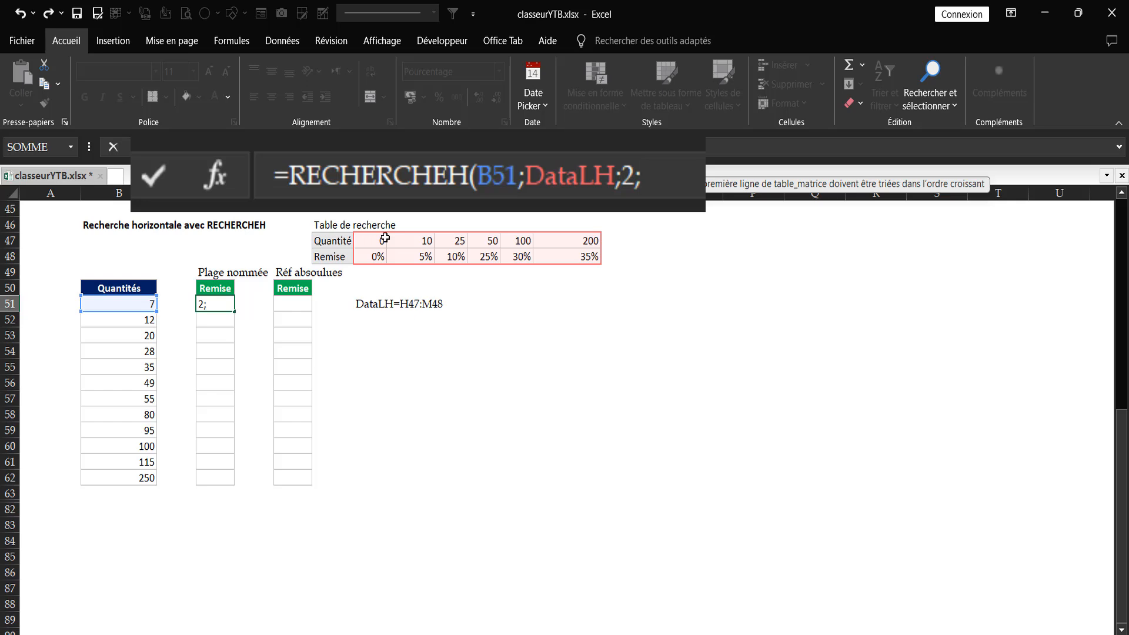
pyautogui.write('1)')
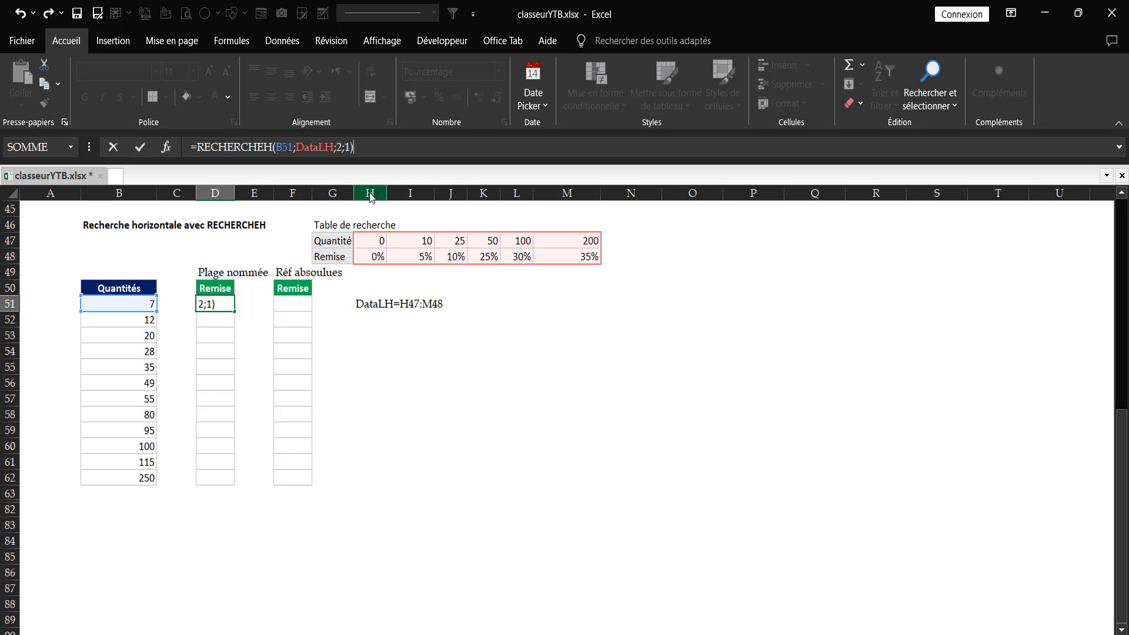
pyautogui.hotkey('ctrl', 'Return')
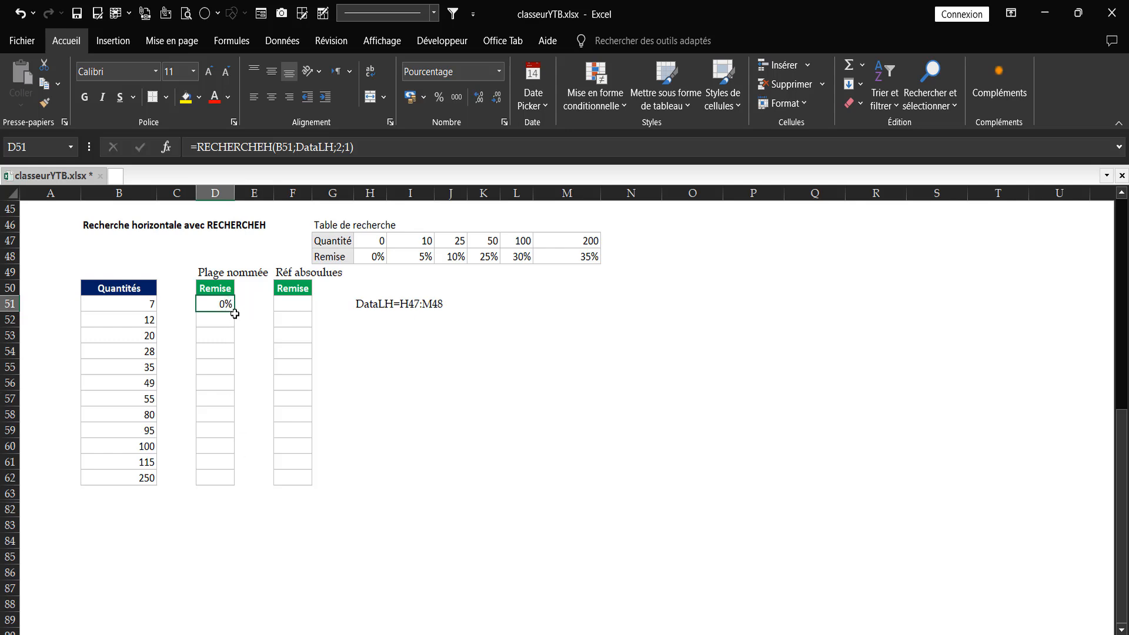
# Fill the RECHERCHEH formula from D51 through the whole Remise range D51:D62
pyautogui.moveTo(223, 303); pyautogui.dragTo(222, 478)
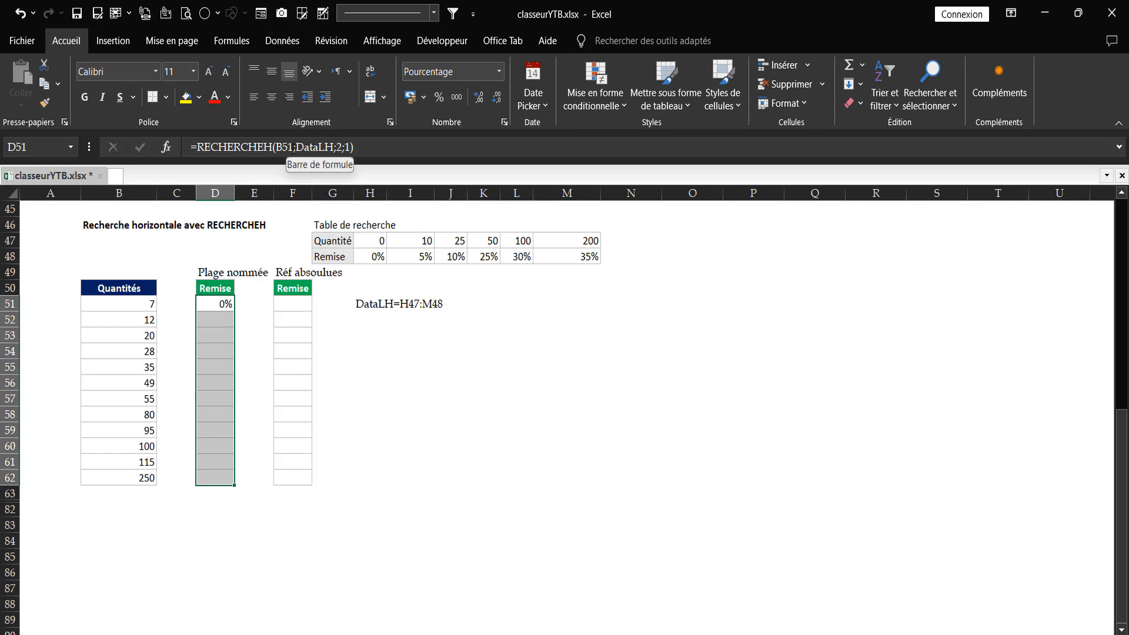
pyautogui.press('F2')
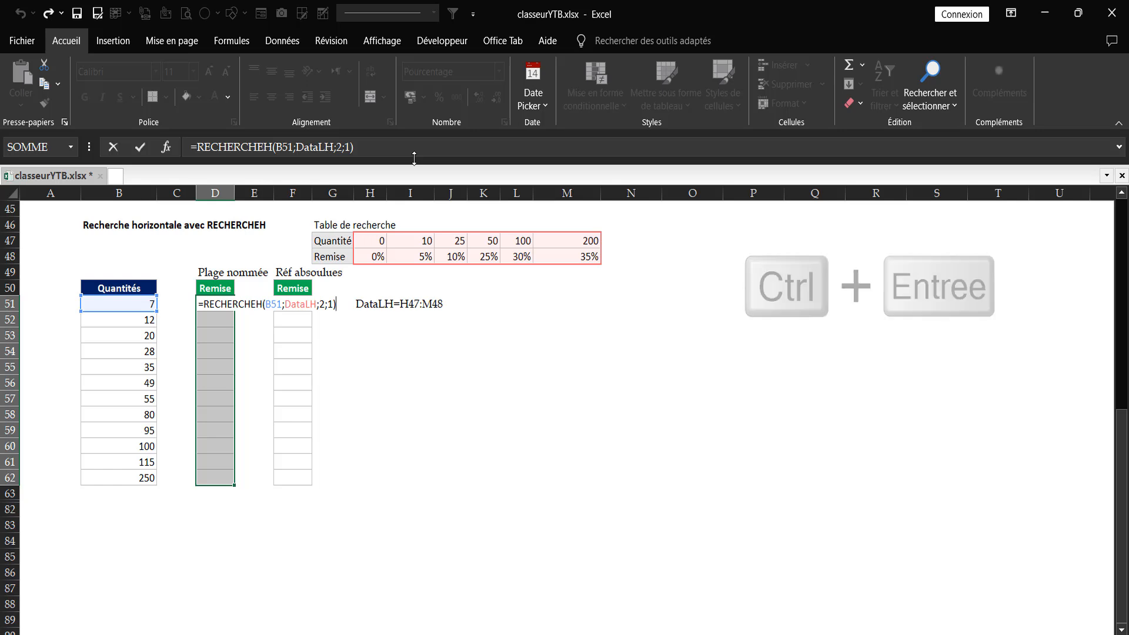
pyautogui.hotkey('ctrl', 'Return')
pyautogui.click(409, 366)
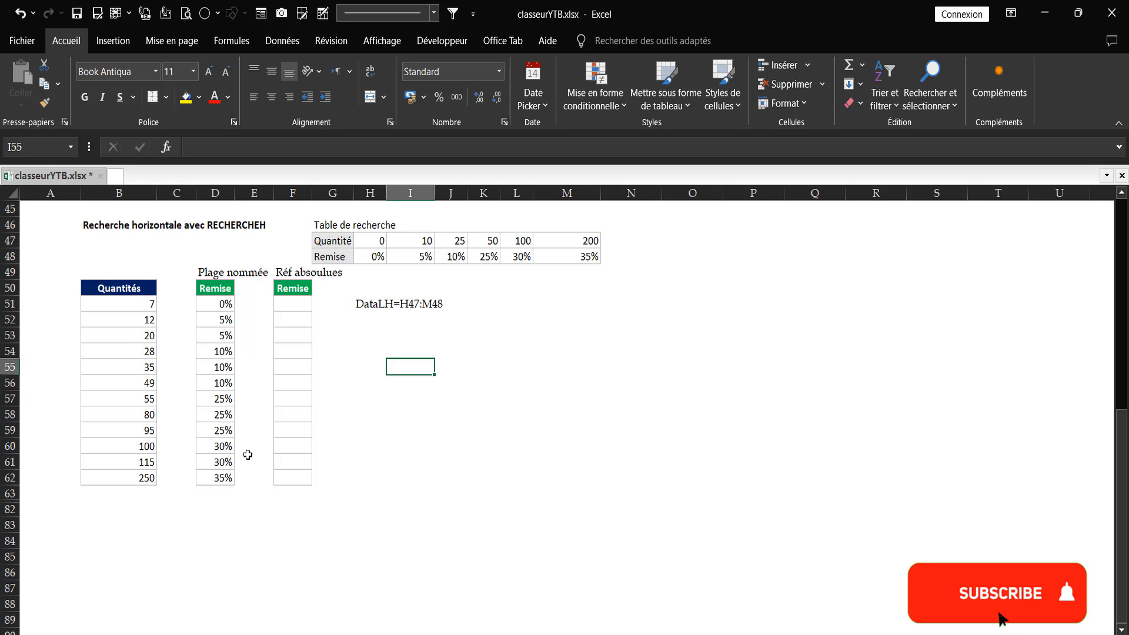
# Examine the references used by the RECHERCHEH formula in D62, leaving it unedited
pyautogui.click(215, 481)
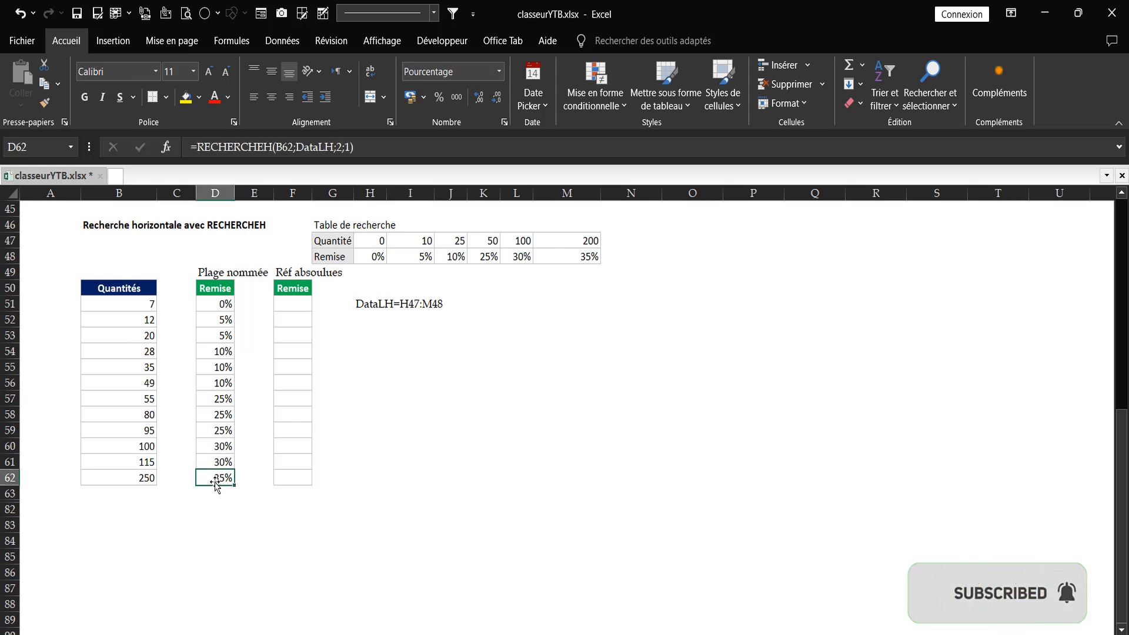
pyautogui.press('F2')
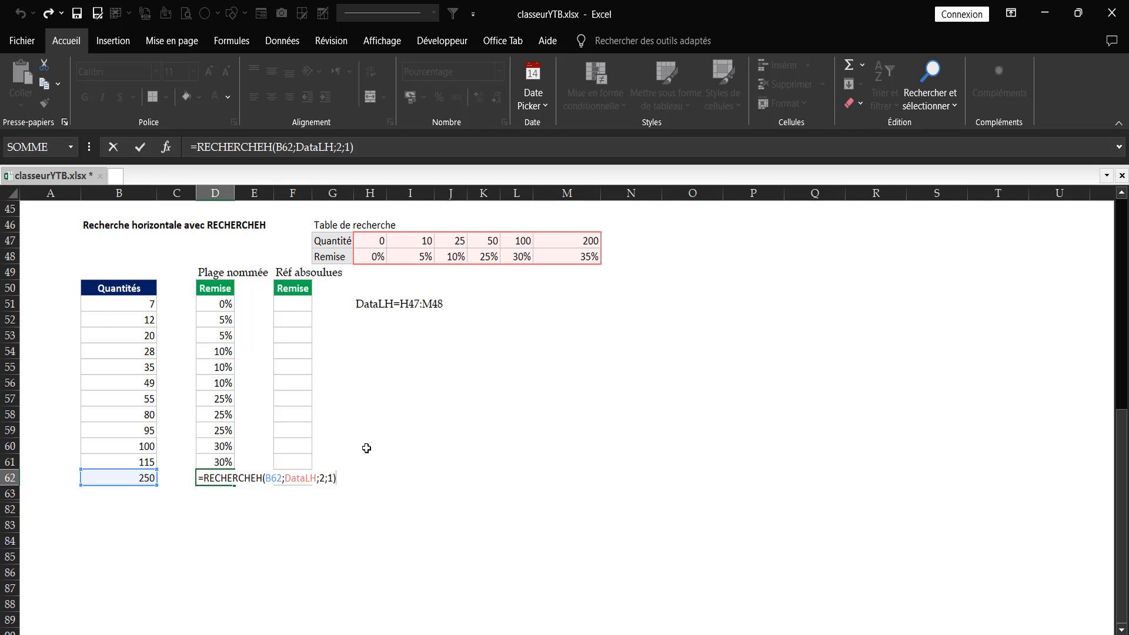
pyautogui.press('Escape')
pyautogui.press('Escape')
pyautogui.click(380, 429)
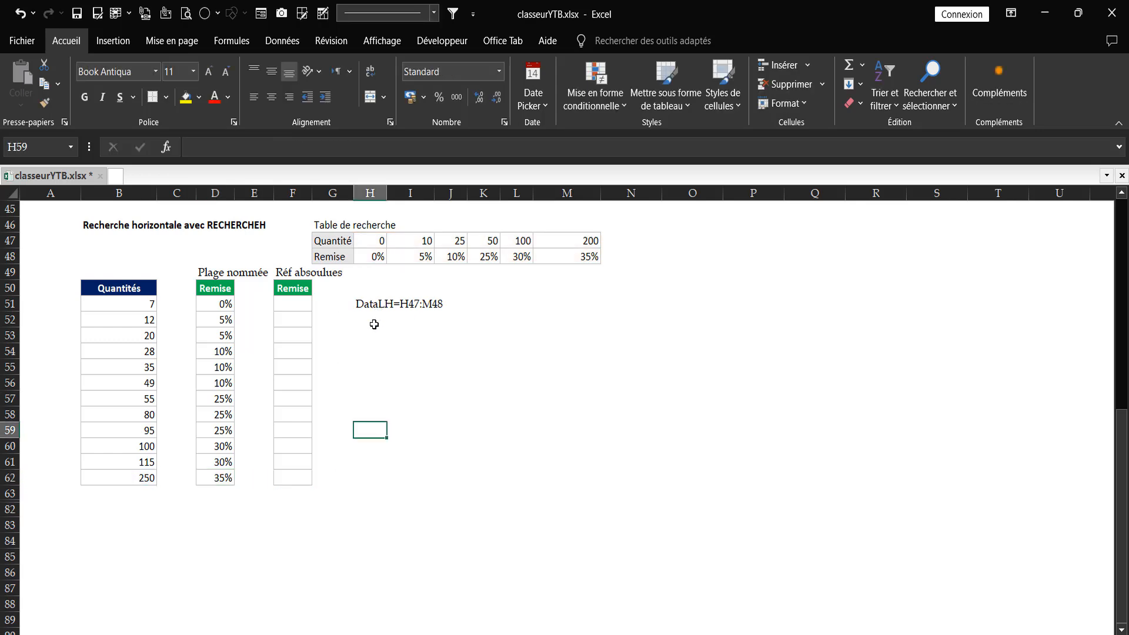
# Copy the formula text =RECHERCHEH(B51;DataLH;2;1) from D51 into F51, under the Réf absoulues heading
pyautogui.click(297, 304)
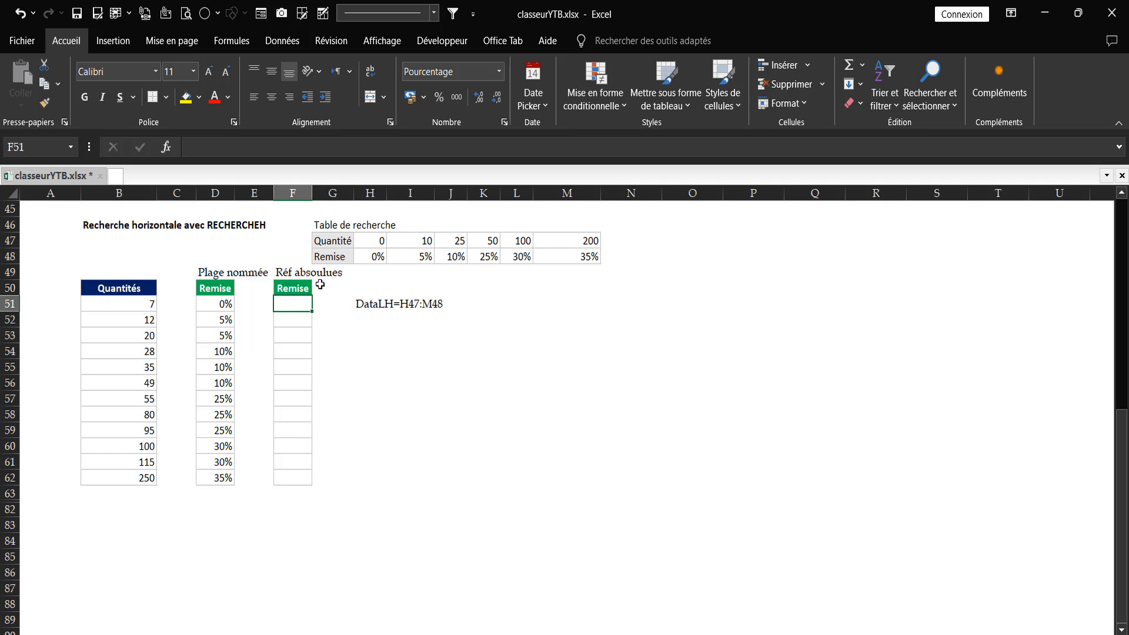
pyautogui.click(230, 306)
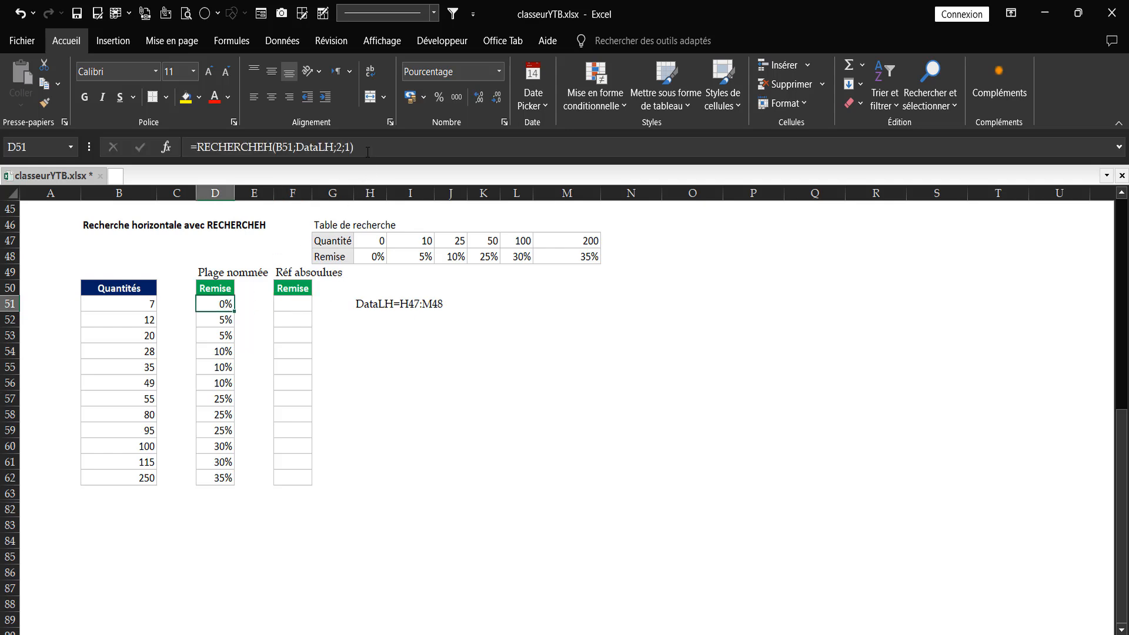
pyautogui.click(191, 147)
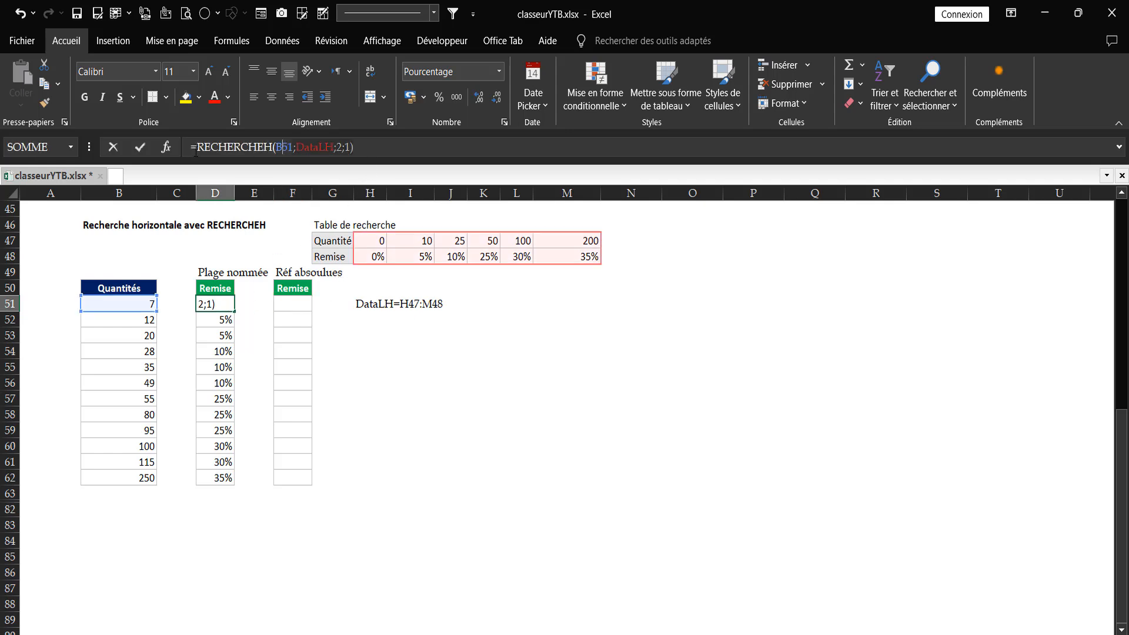
pyautogui.click(140, 148)
pyautogui.click(291, 299)
pyautogui.click(316, 147)
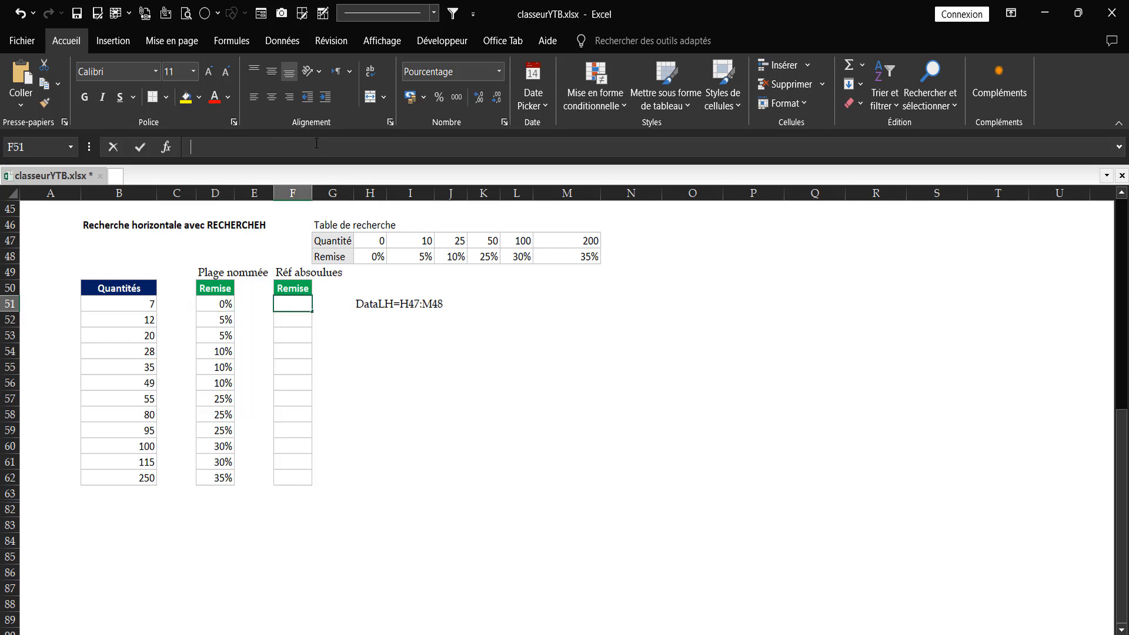
pyautogui.write('=RECHERCHEH(B51;DataLH;2;1)')
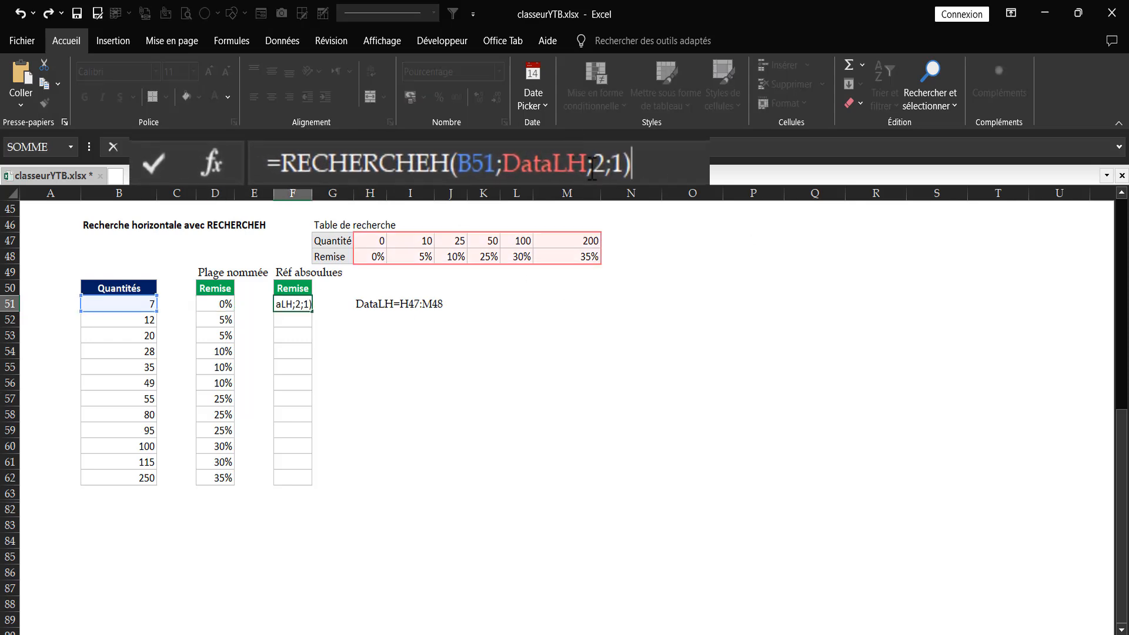
# Replace the DataLH table argument in the F51 formula with the cell range H47:M48
pyautogui.doubleClick(581, 169)
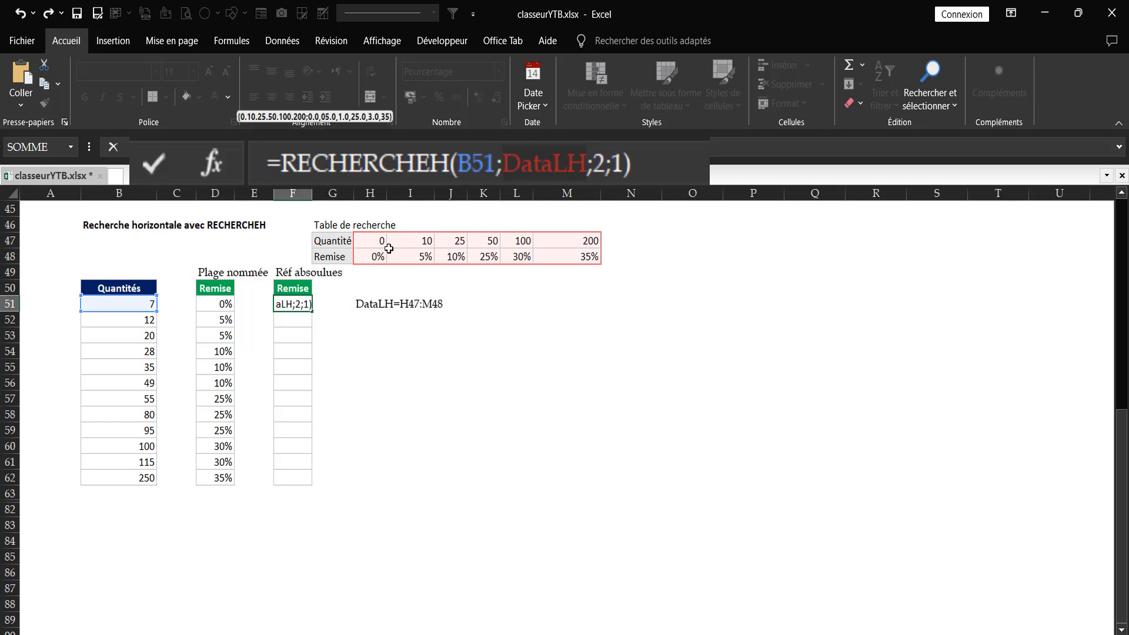
pyautogui.write('h')
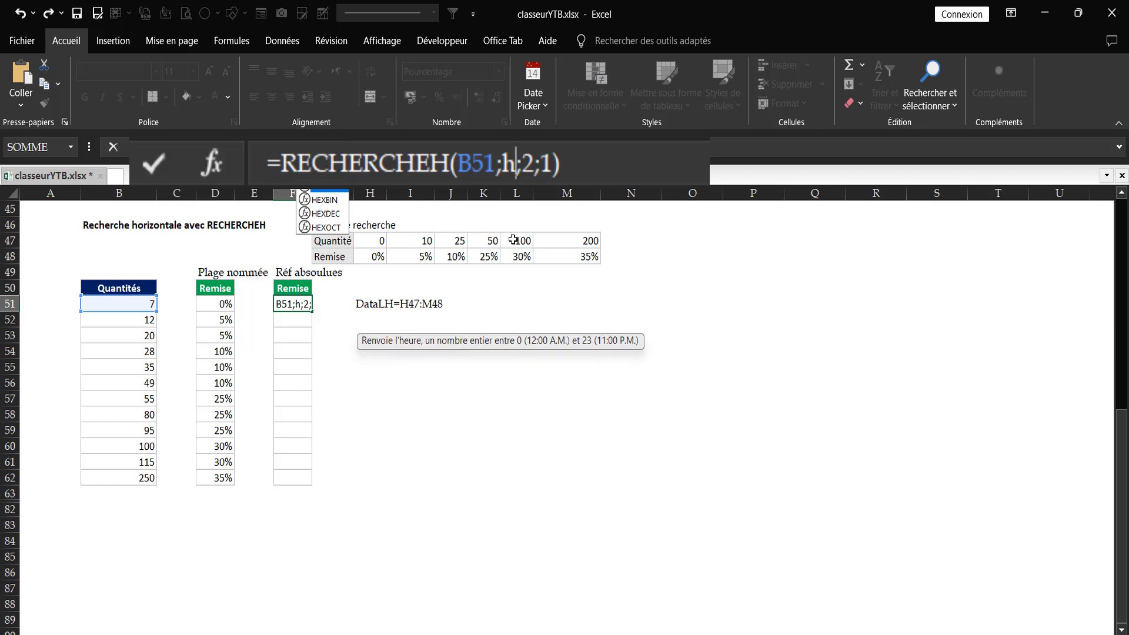
pyautogui.write('47')
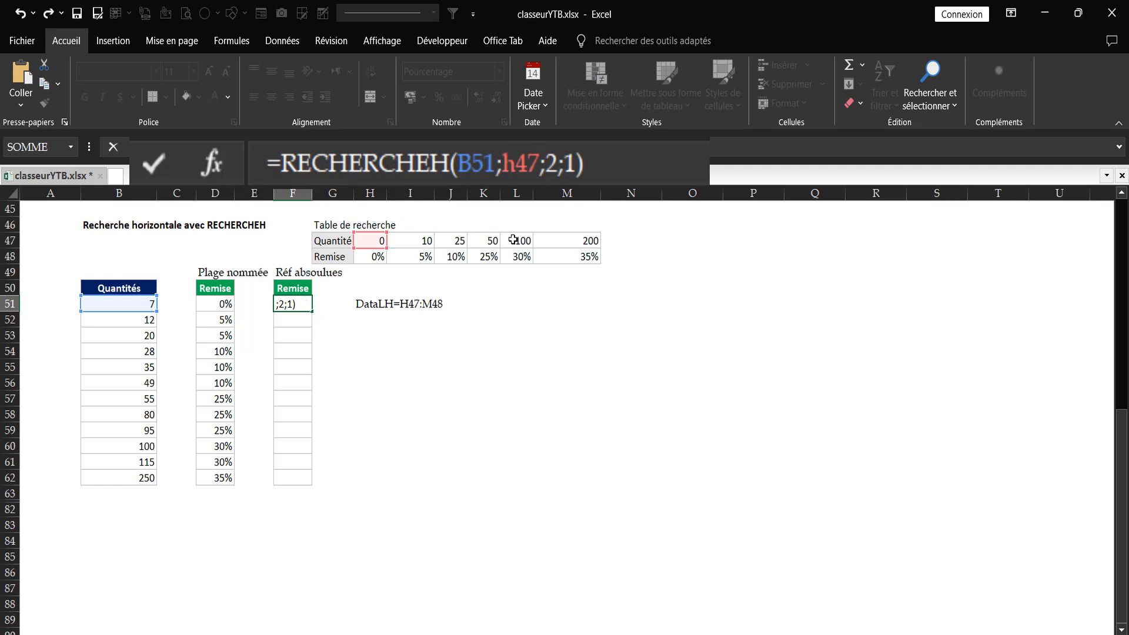
pyautogui.write(':')
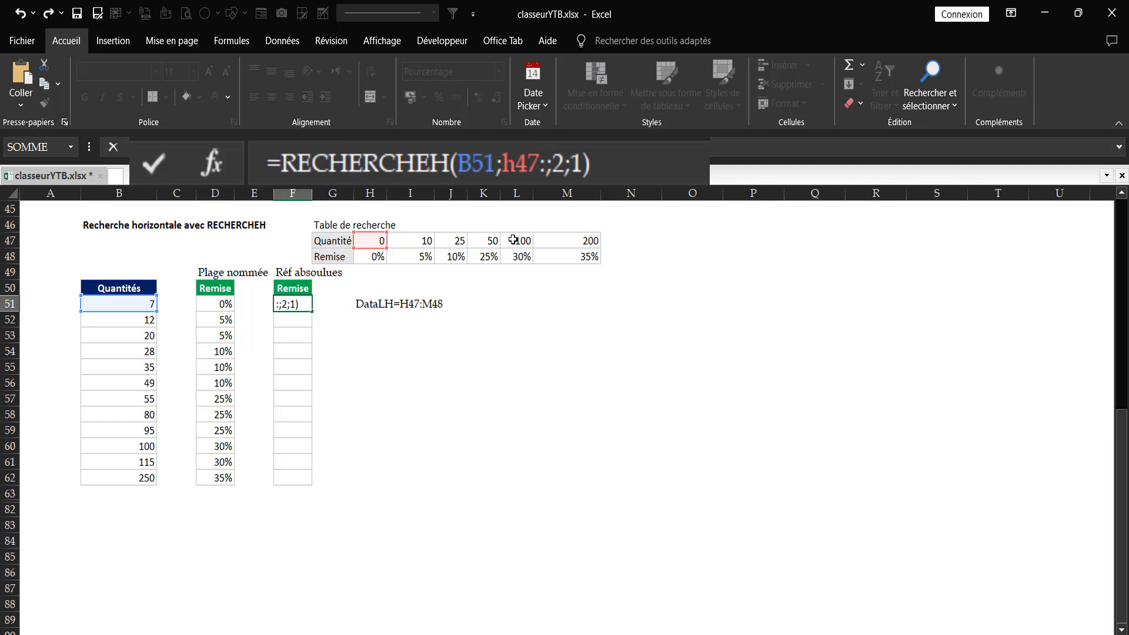
pyautogui.write('m48')
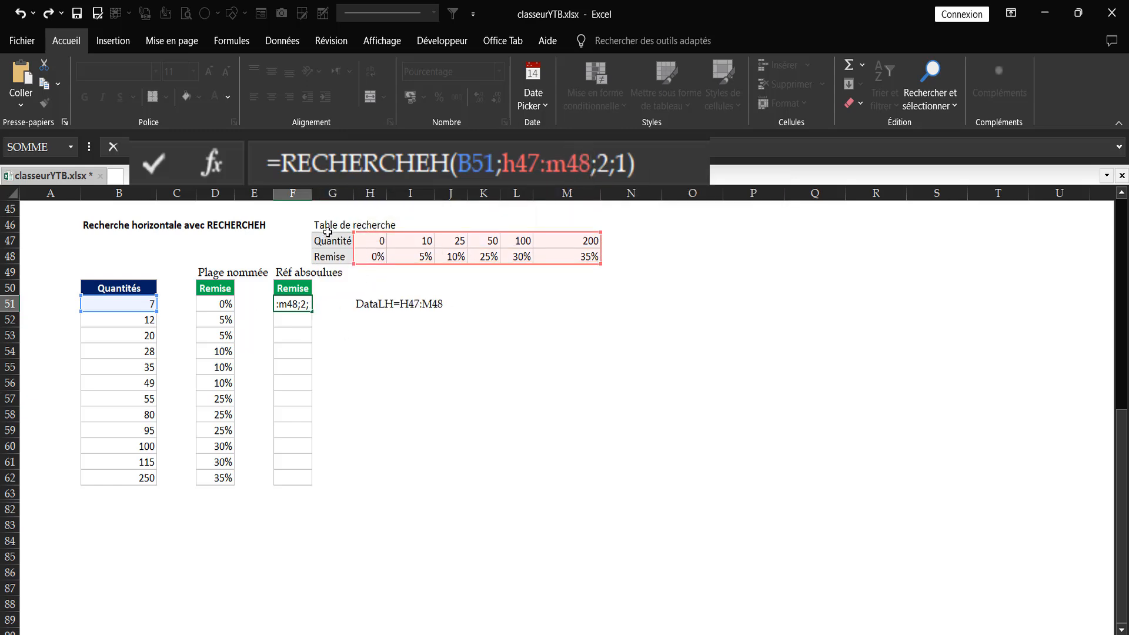
# Make the table range in the F51 formula fully absolute as $H$47:$M$48 and enter the formula
pyautogui.press('F4')
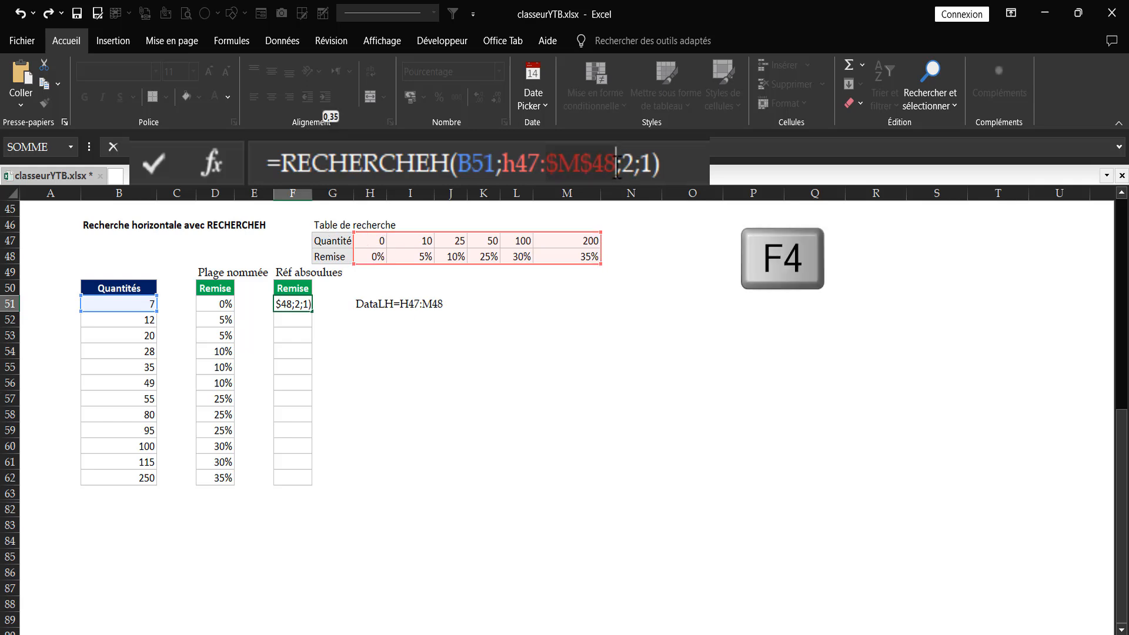
pyautogui.moveTo(616, 167); pyautogui.dragTo(493, 181)
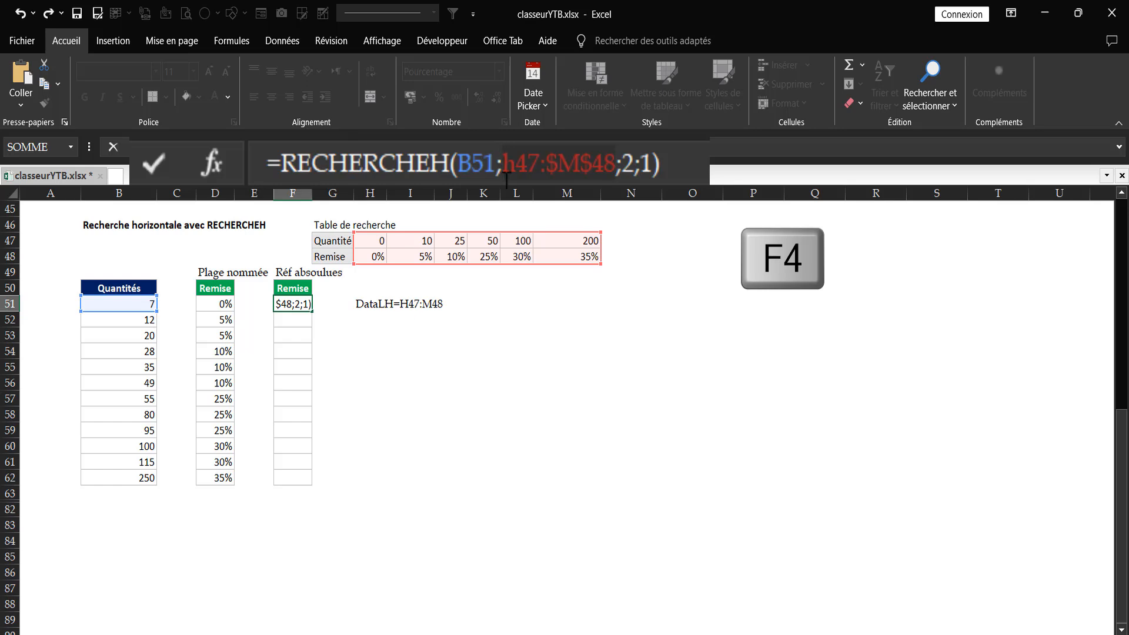
pyautogui.press('F4')
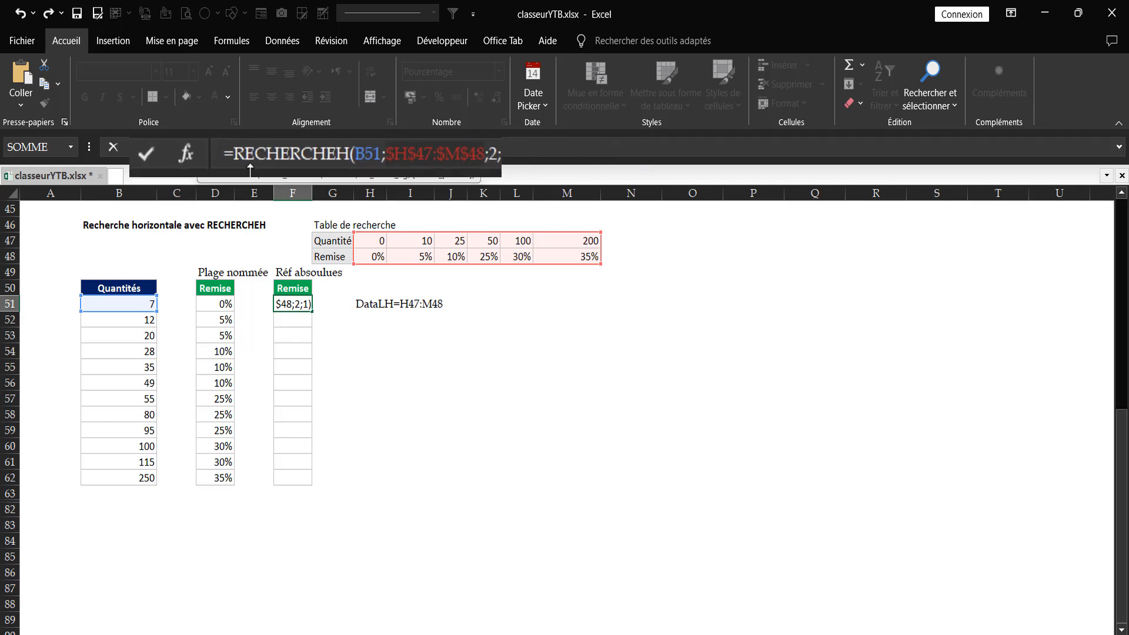
pyautogui.hotkey('ctrl', 'Return')
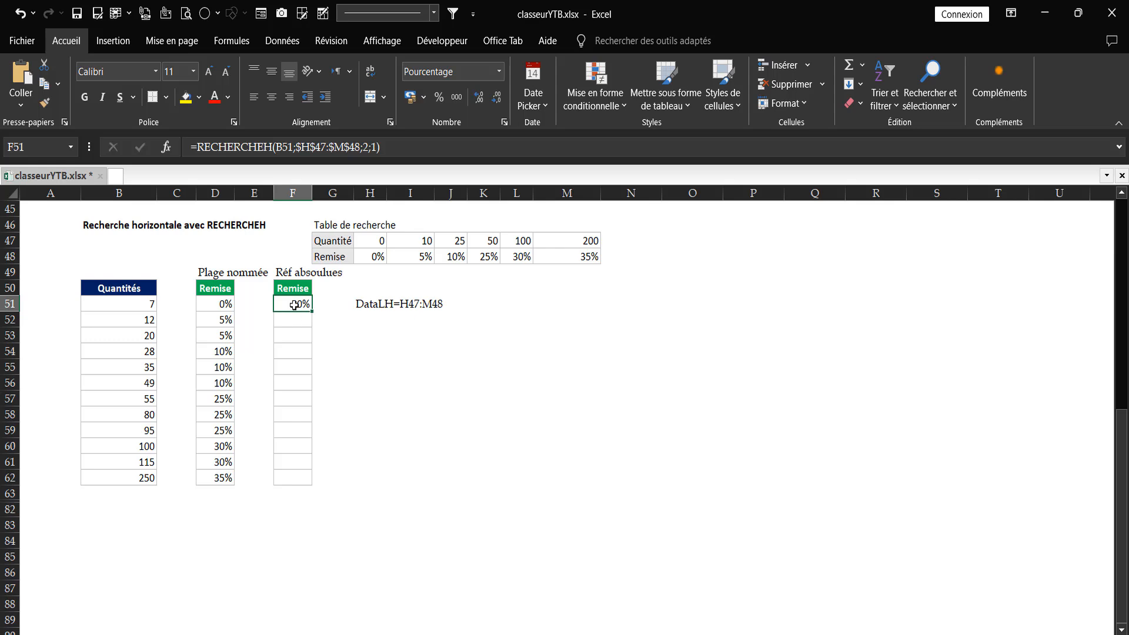
# Fill the RECHERCHEH formula from F51 through the whole Remise range F51:F62
pyautogui.moveTo(294, 312); pyautogui.dragTo(307, 477)
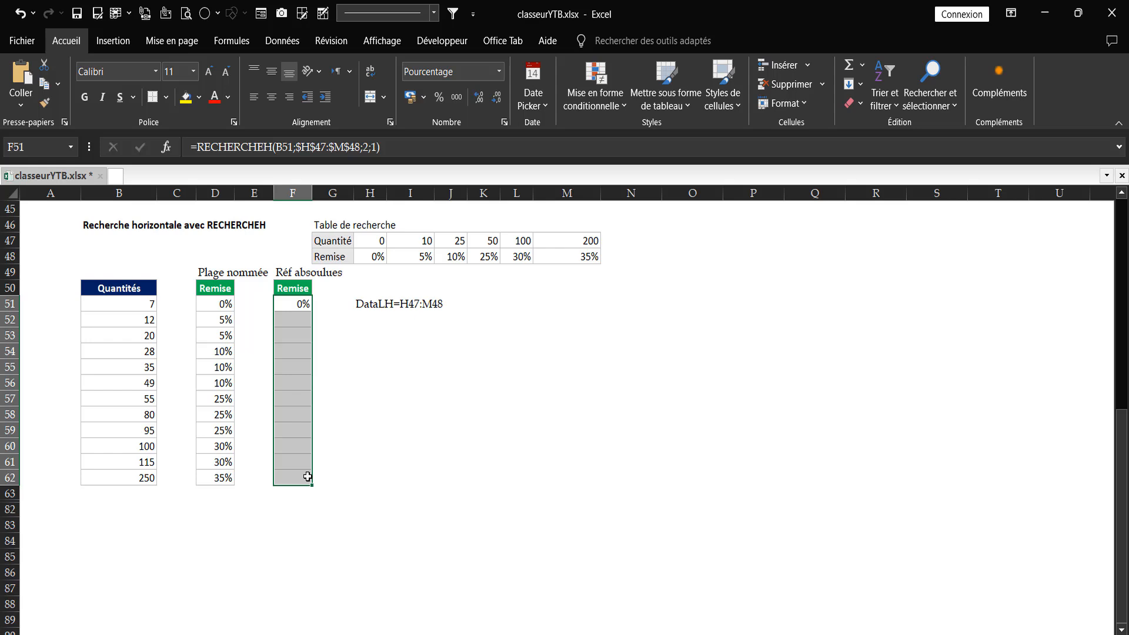
pyautogui.press('F2')
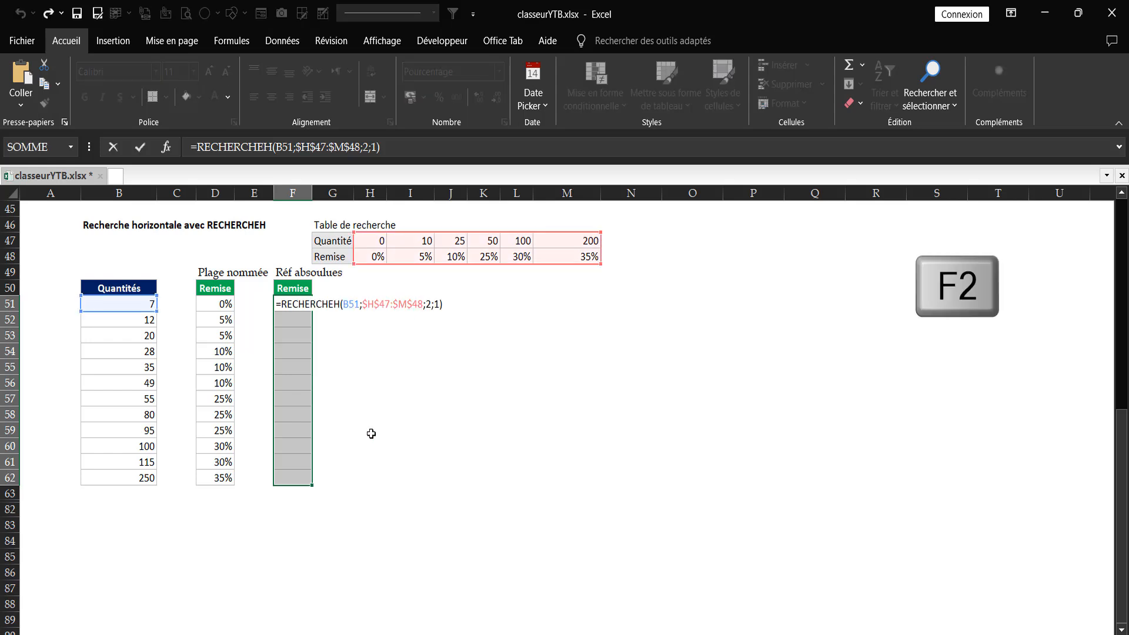
pyautogui.hotkey('ctrl', 'Return')
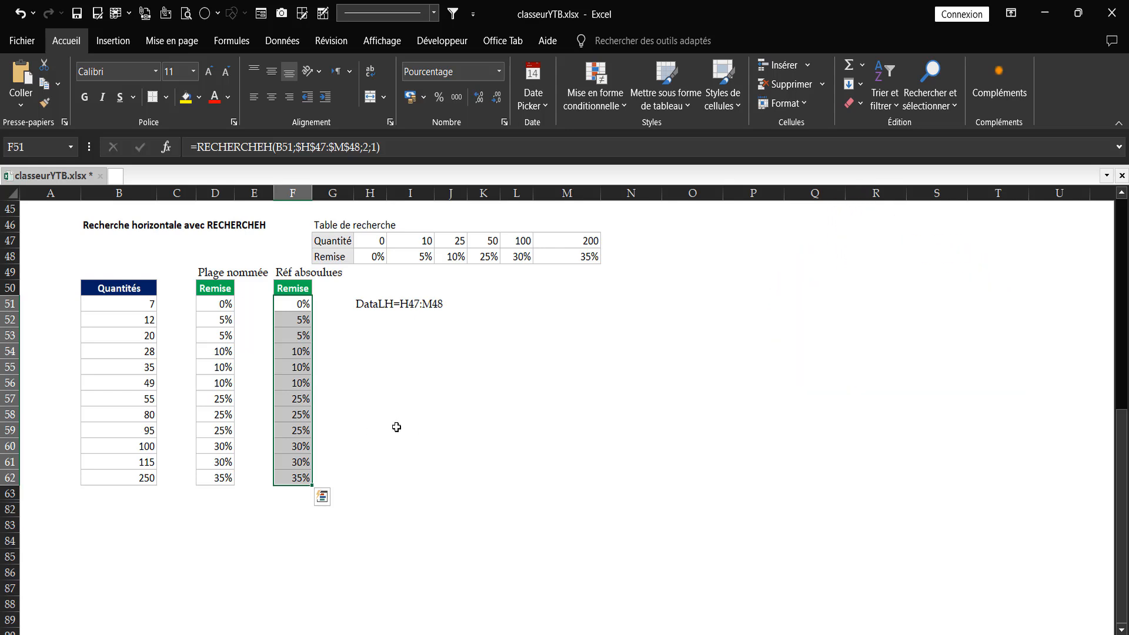
pyautogui.click(396, 427)
# Examine the references used by the RECHERCHEH formula in F62, leaving it unedited
pyautogui.click(305, 479)
pyautogui.press('F2')
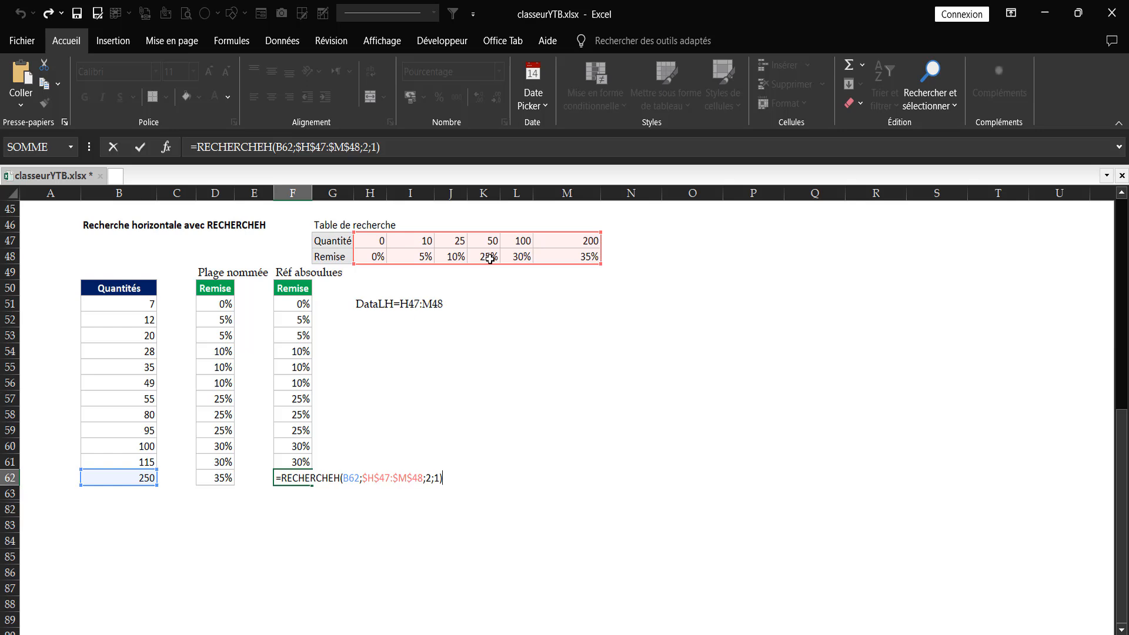
pyautogui.press('Escape')
pyautogui.click(449, 343)
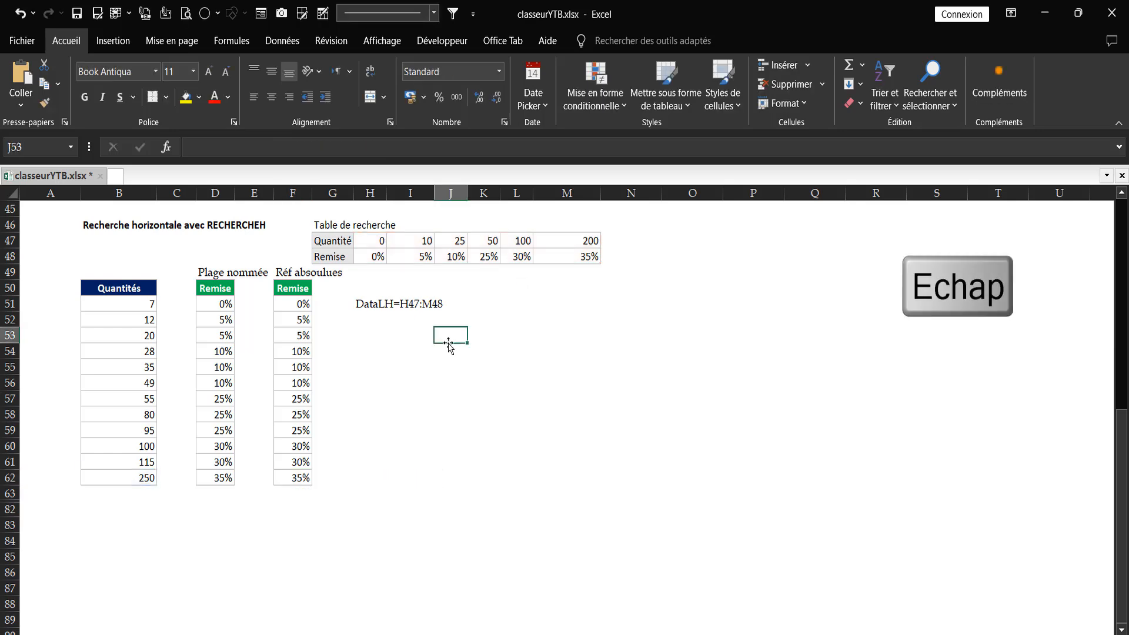